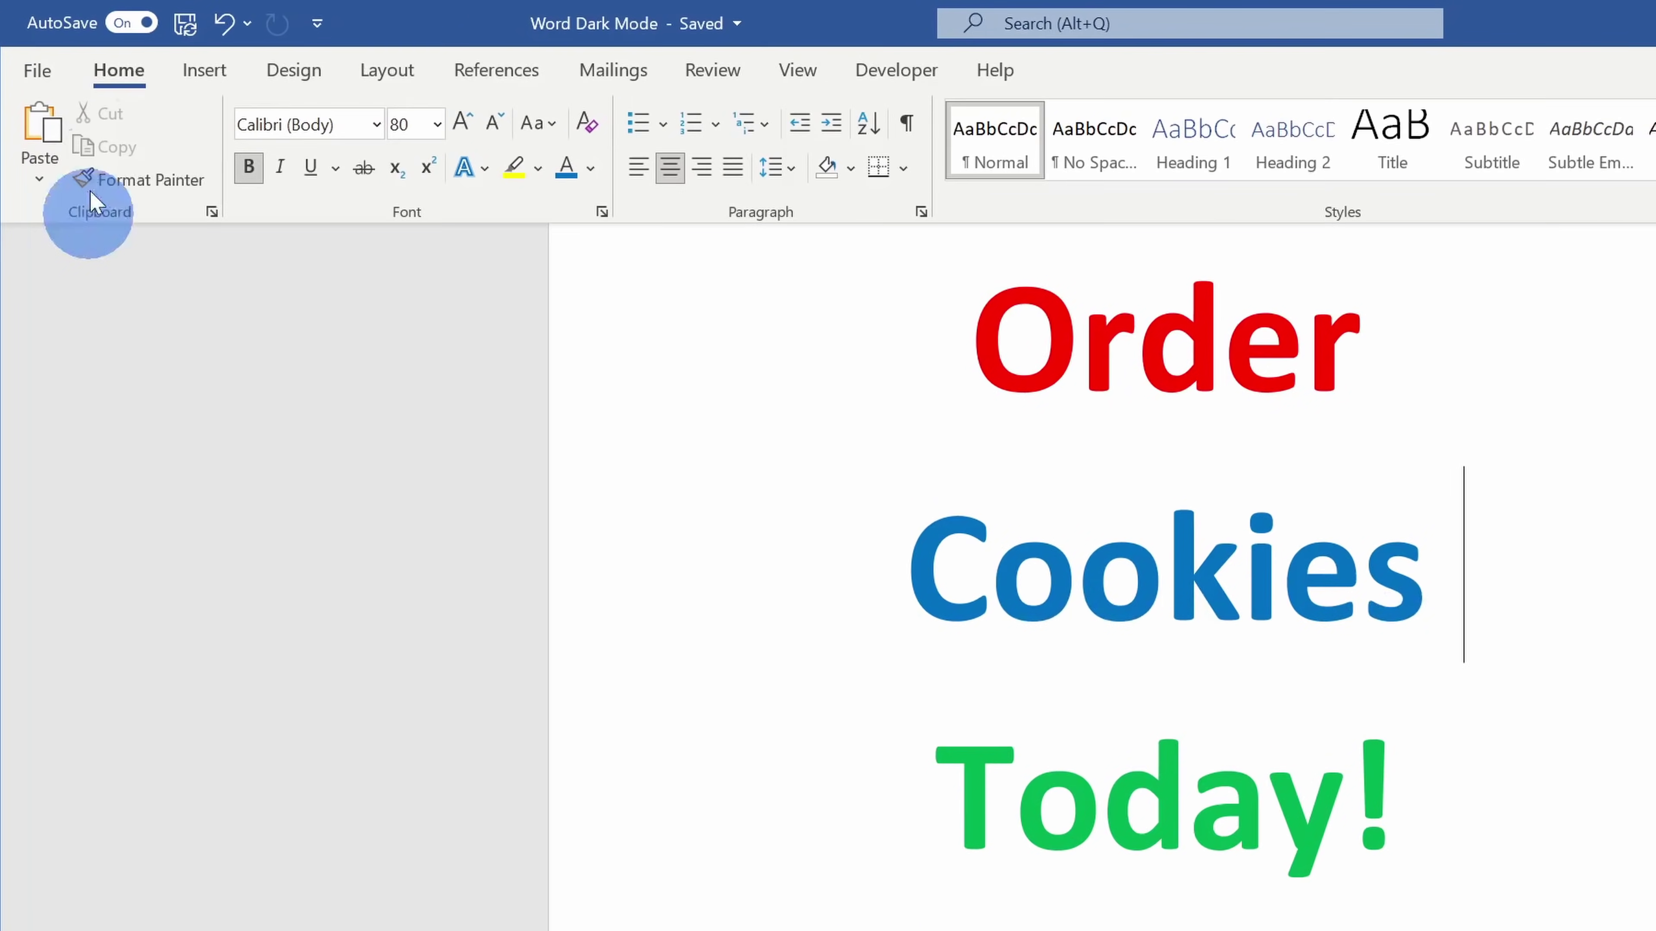
# Set the Office Theme on Word's Account page to Black.
pyautogui.click(37, 71)
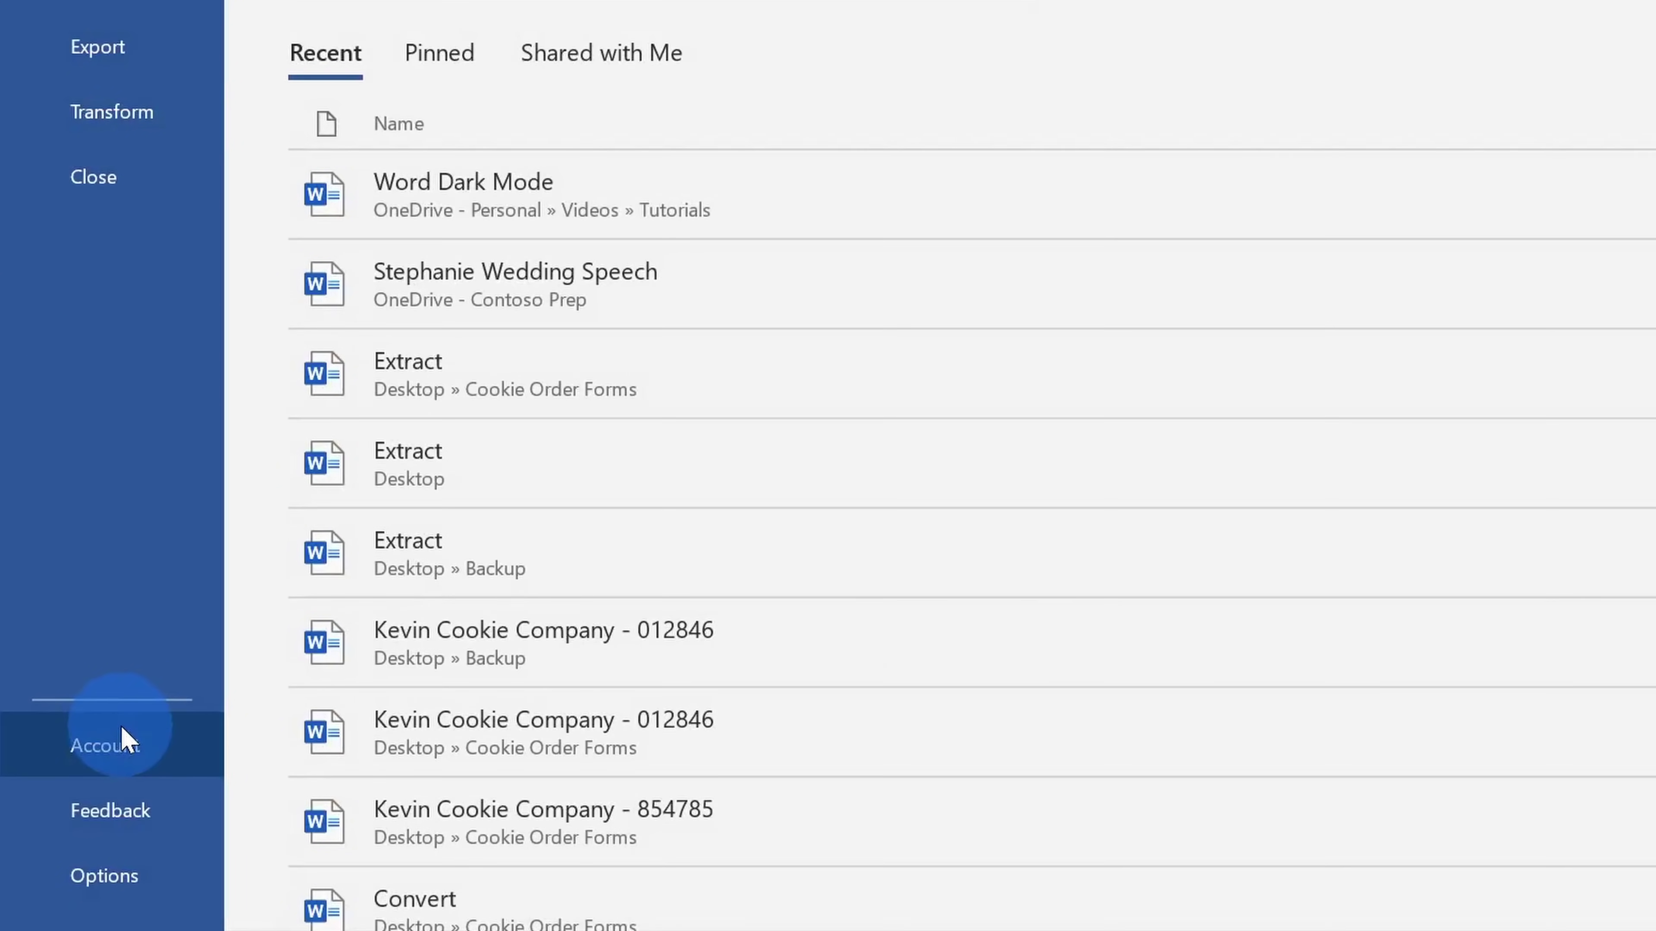
pyautogui.click(121, 726)
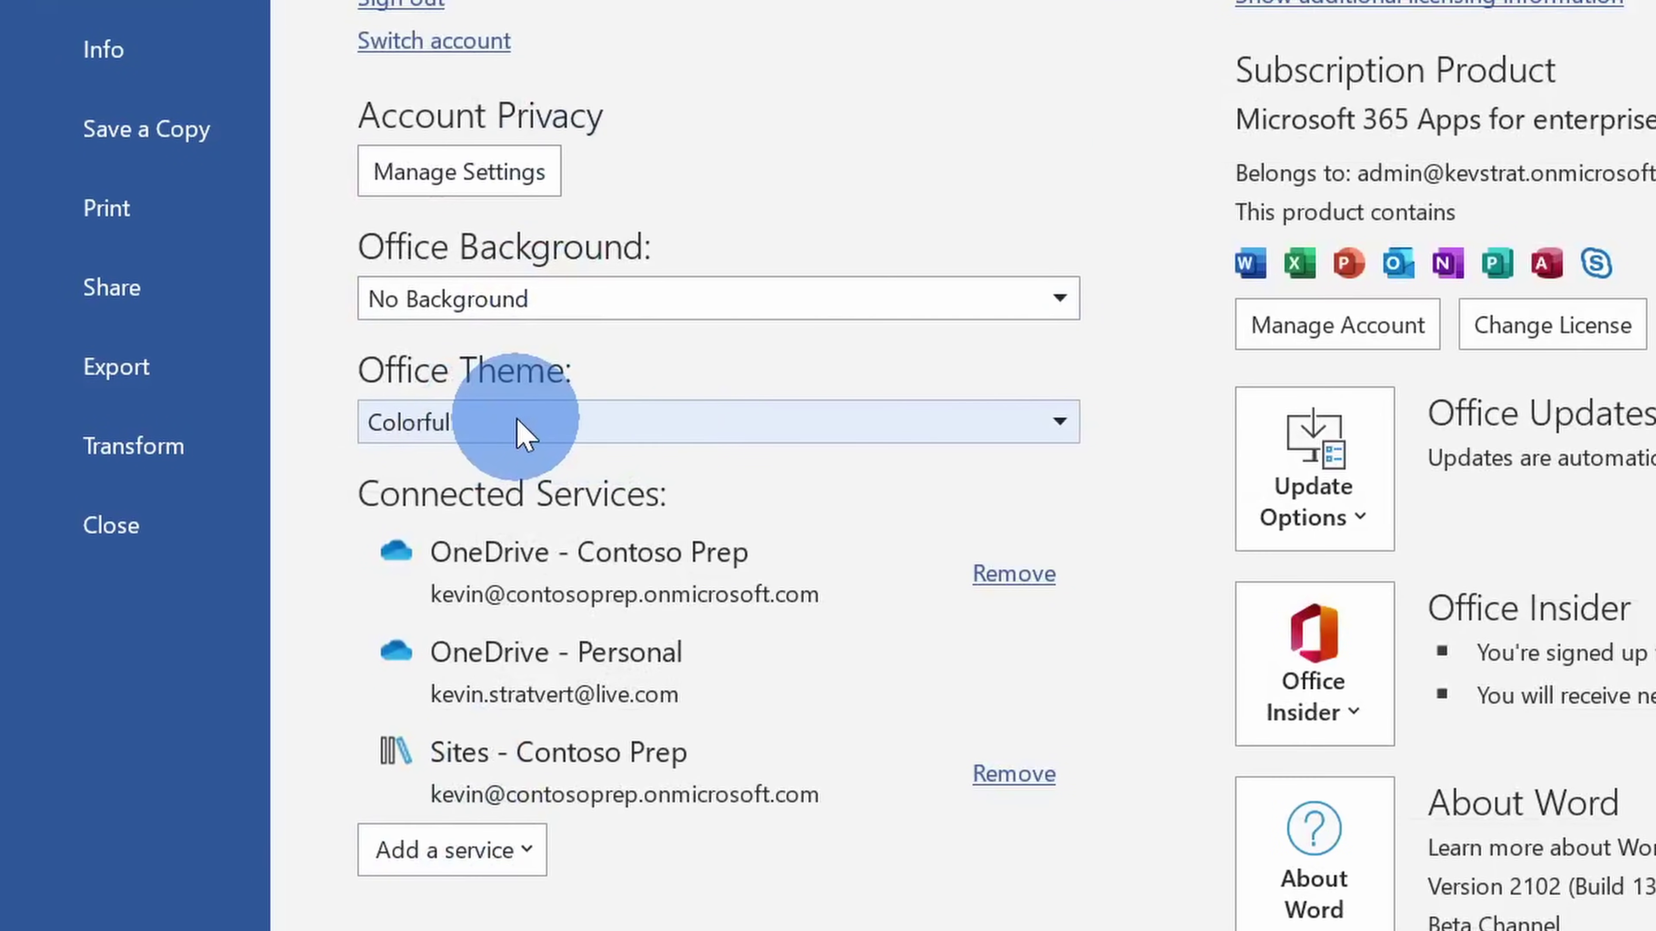
pyautogui.click(543, 427)
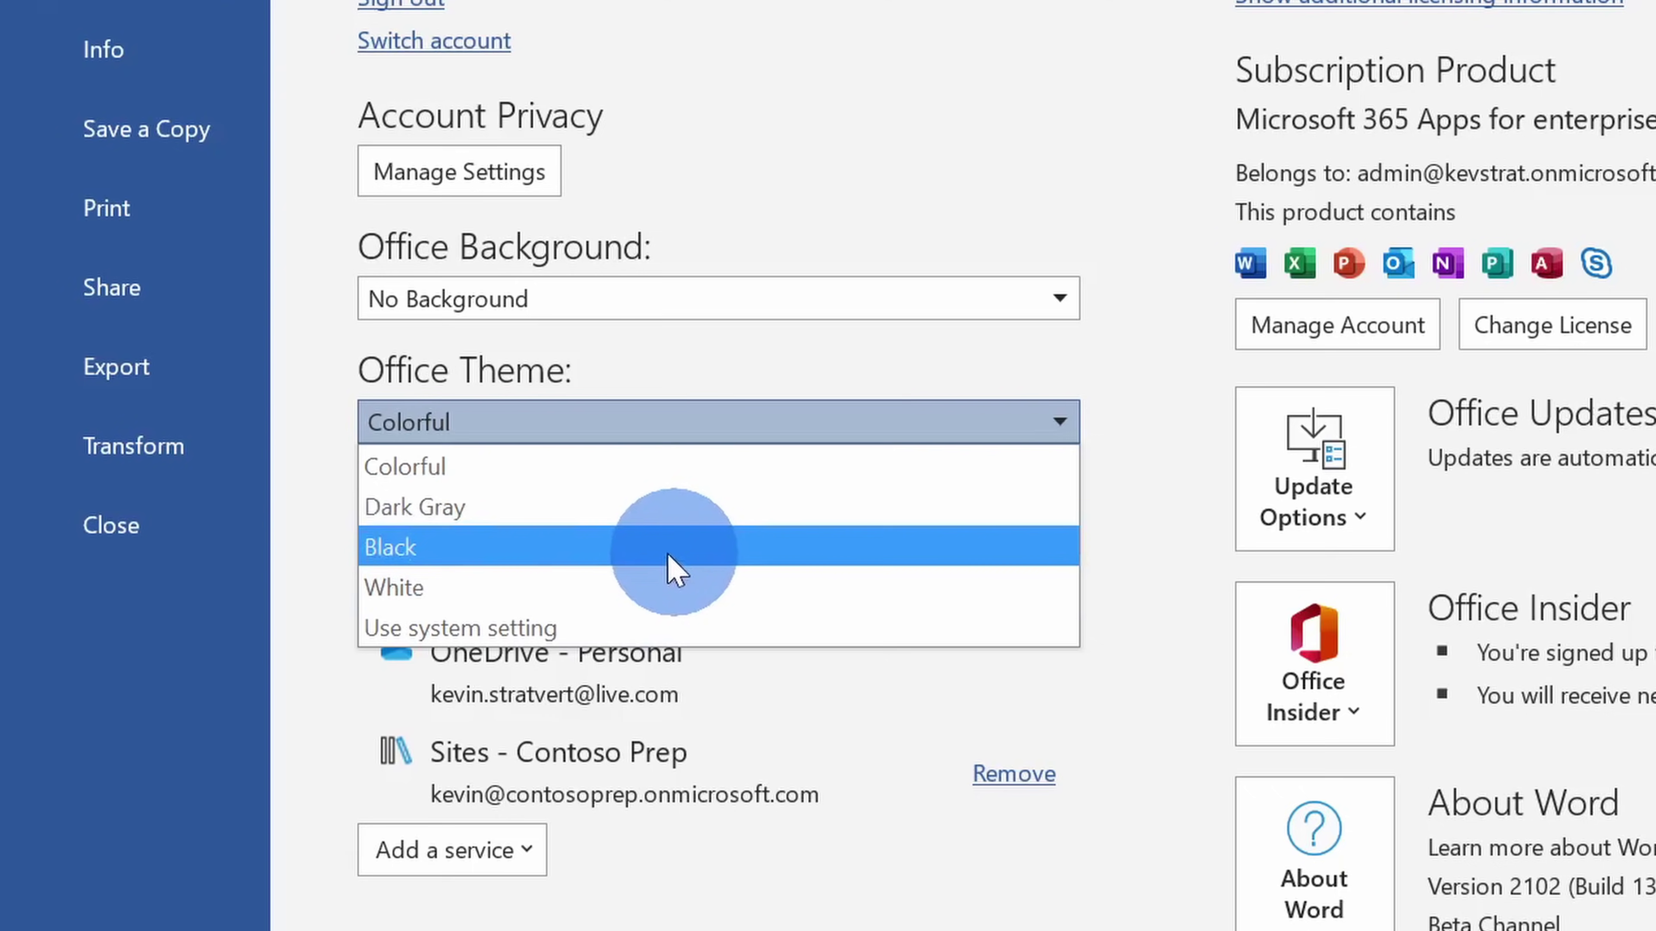
pyautogui.click(629, 553)
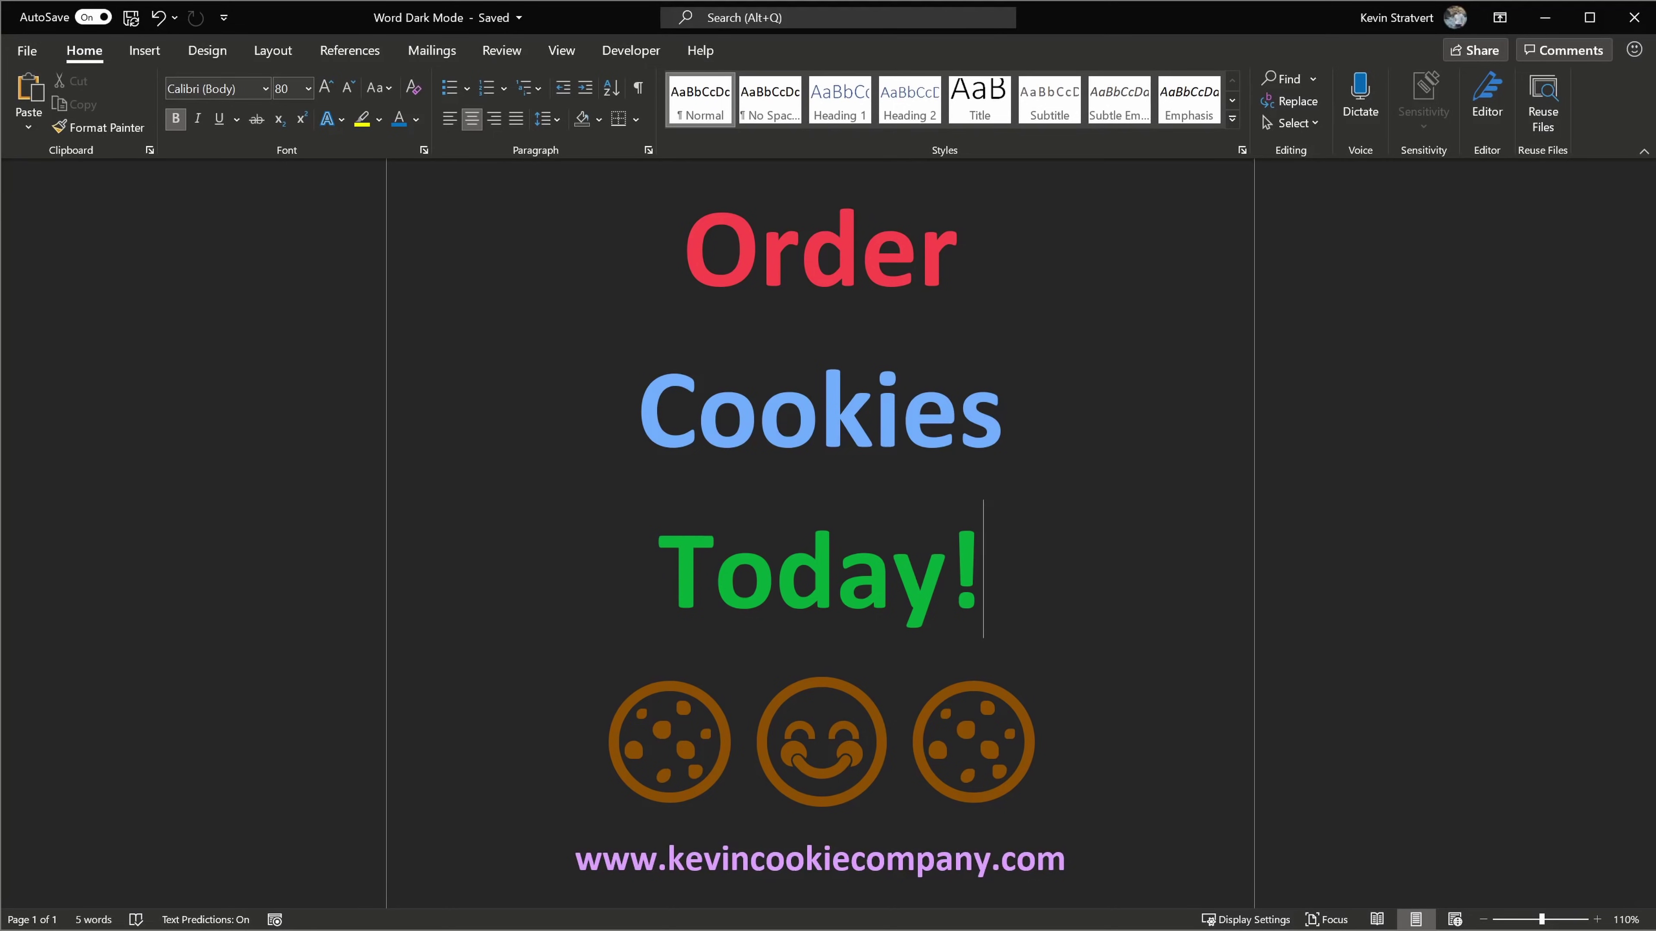
# Drag the blank PowerPoint window over the Word flyer.
pyautogui.moveTo(1655, 383); pyautogui.dragTo(426, 219)
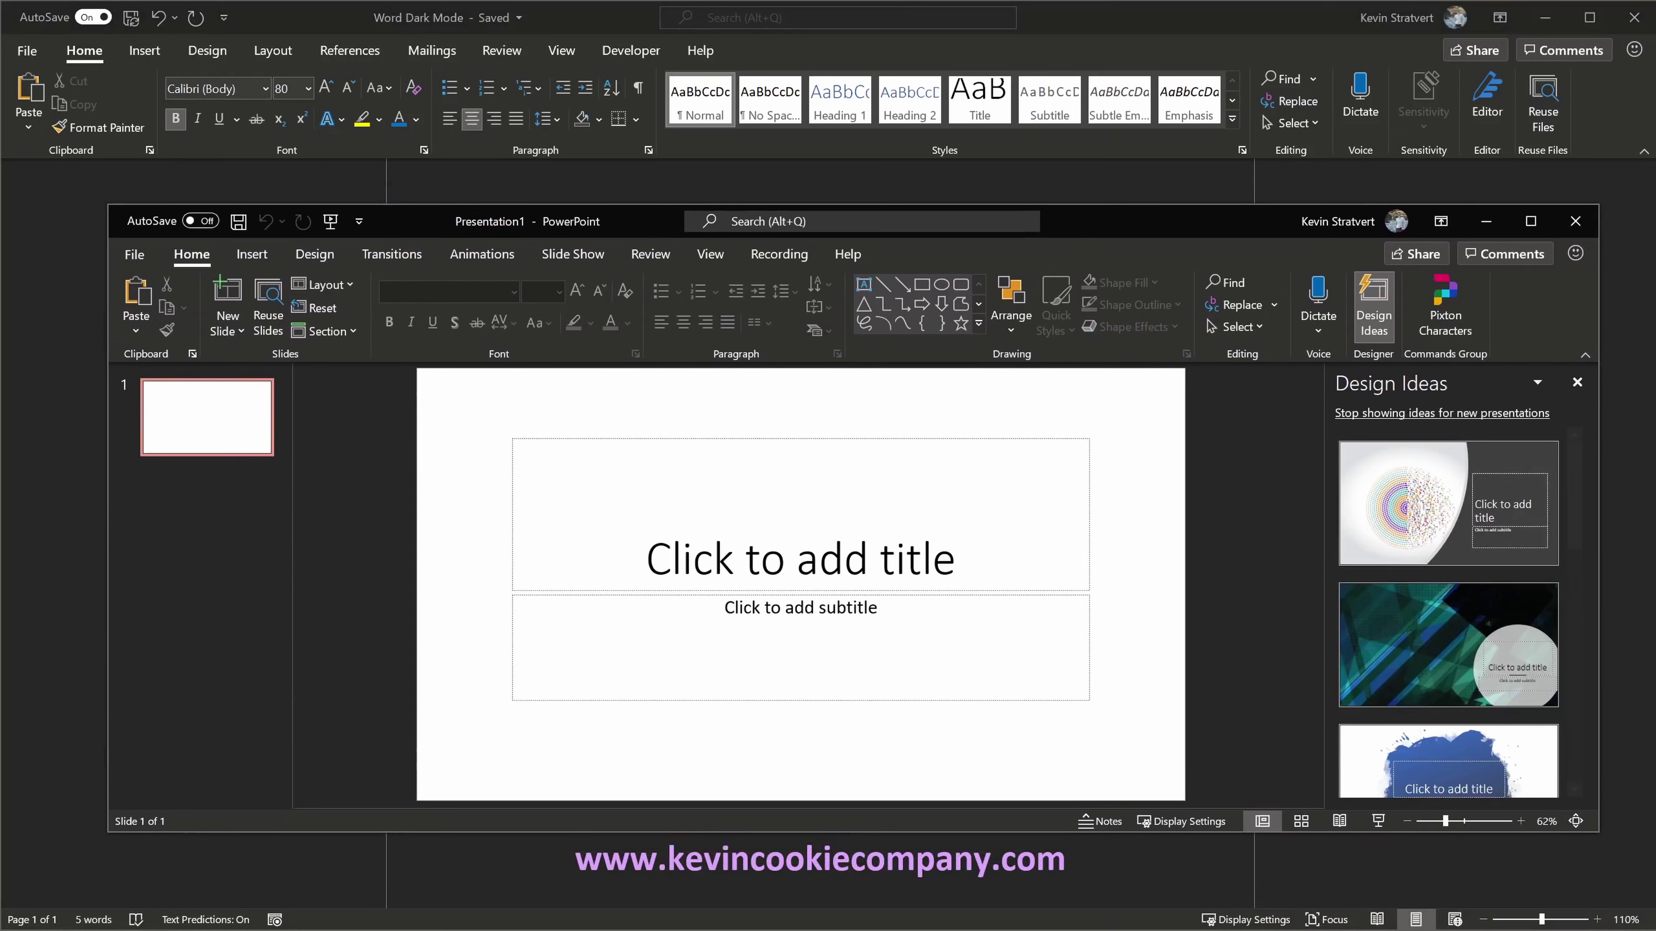
pyautogui.moveTo(1655, 425); pyautogui.dragTo(635, 89)
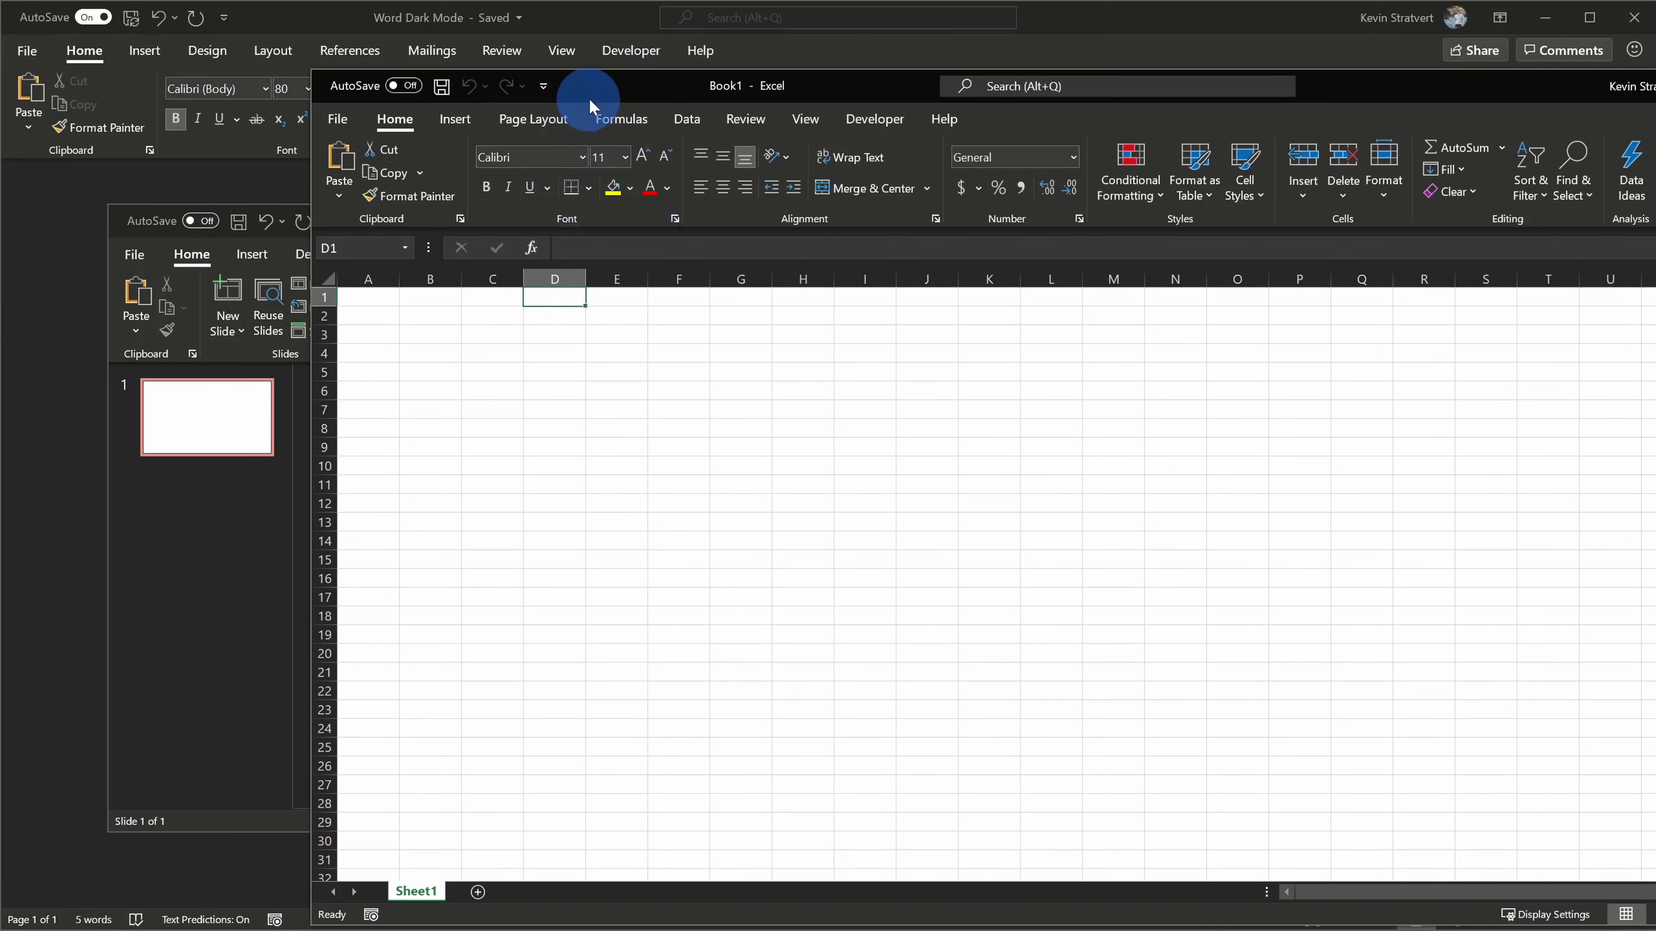
pyautogui.moveTo(620, 98); pyautogui.dragTo(881, 149)
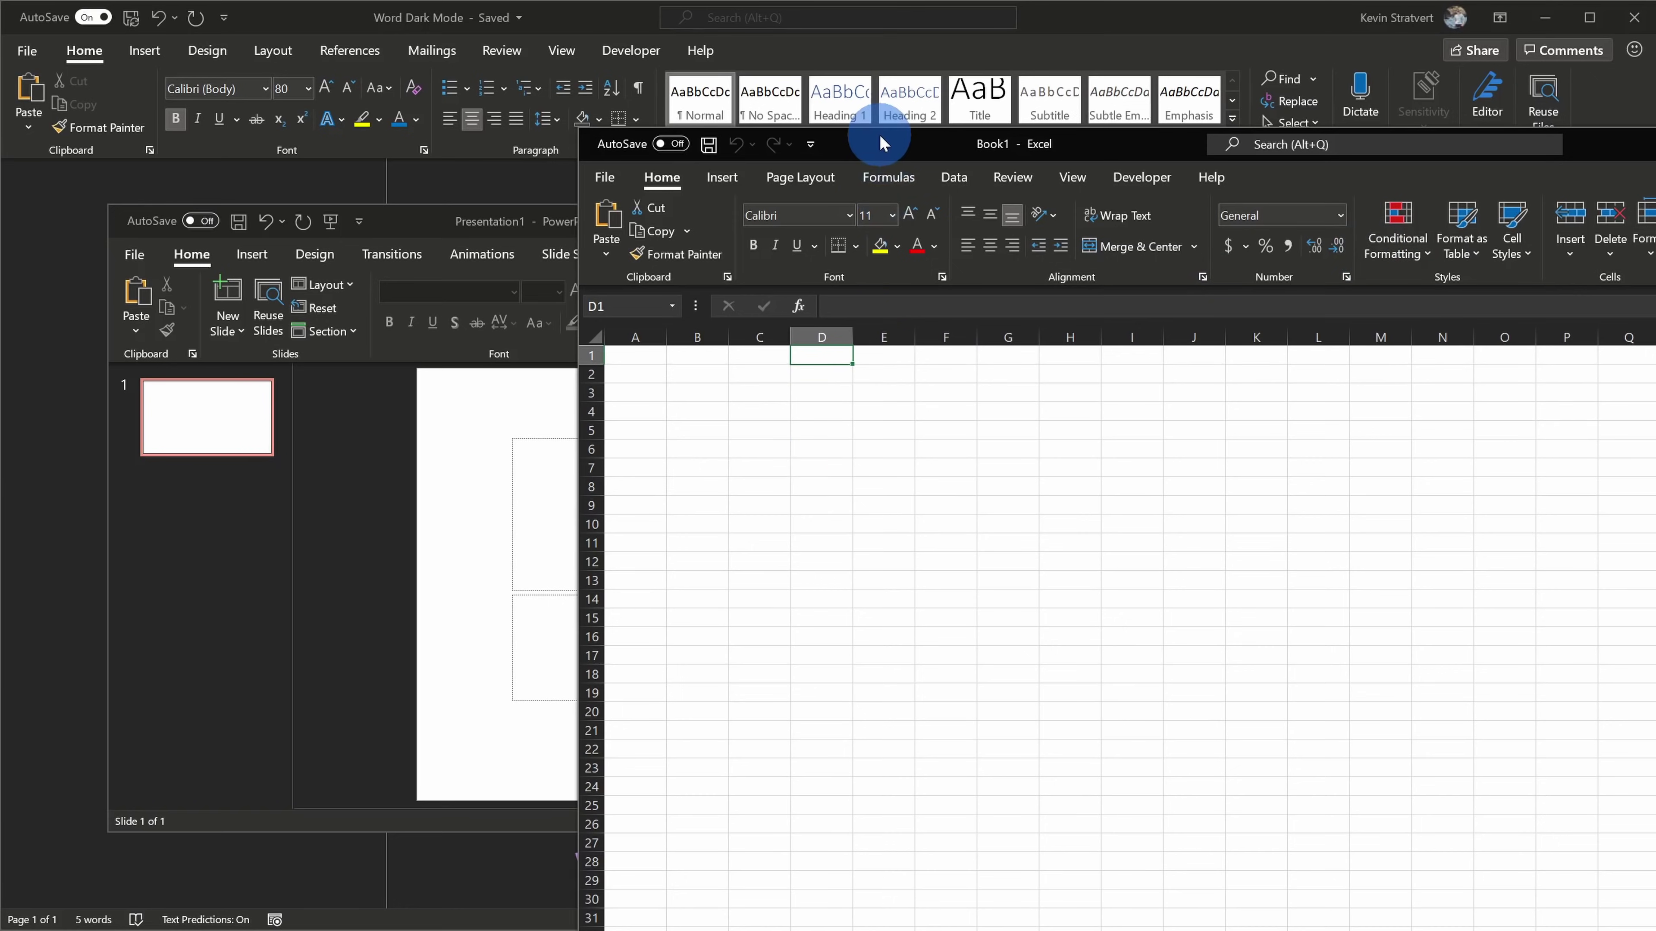
pyautogui.moveTo(881, 143); pyautogui.dragTo(1105, 176)
pyautogui.click(1406, 396)
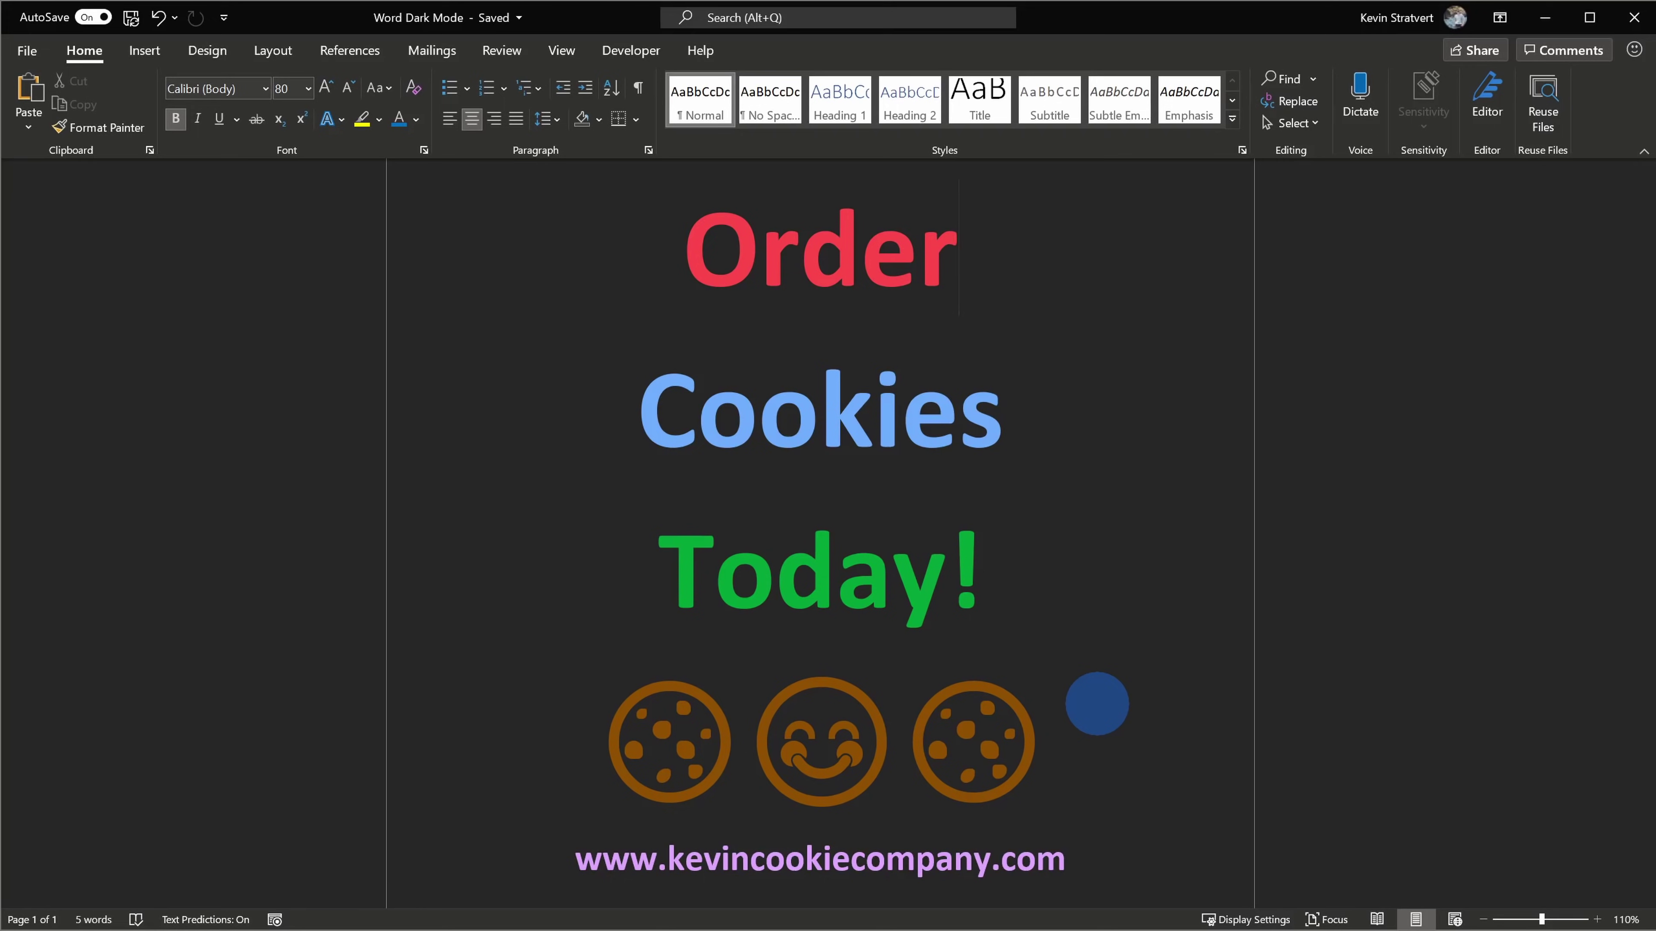
# Toggle the flyer page between dark and light with View > Switch Modes, ending on a white page.
pyautogui.click(561, 52)
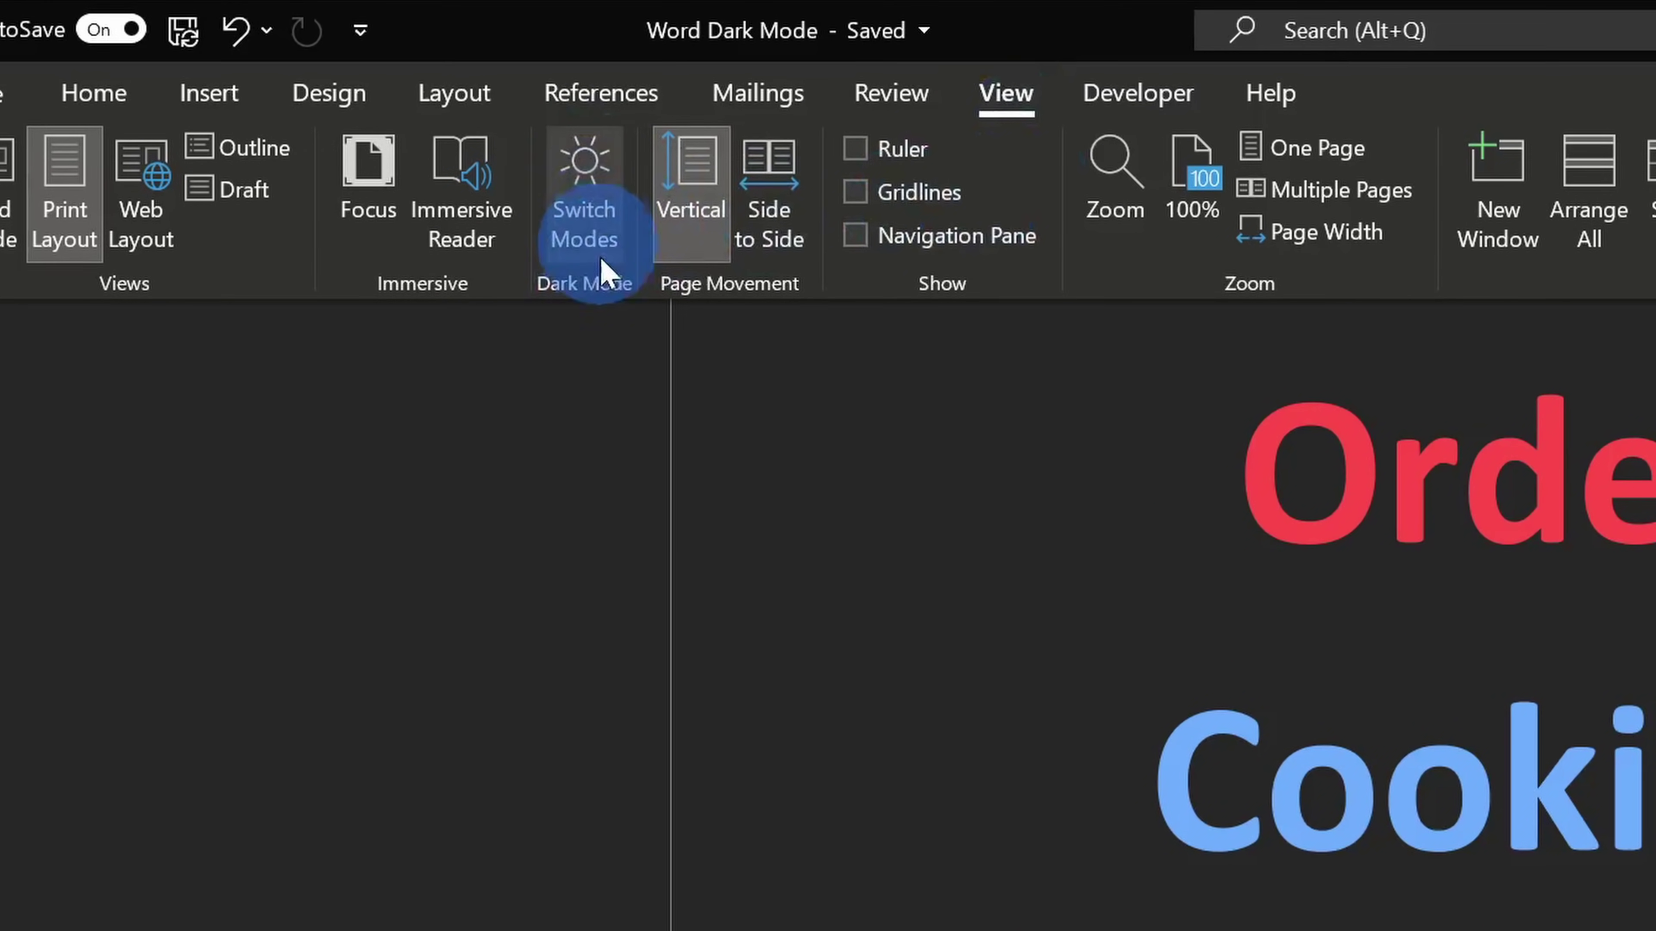
pyautogui.click(597, 251)
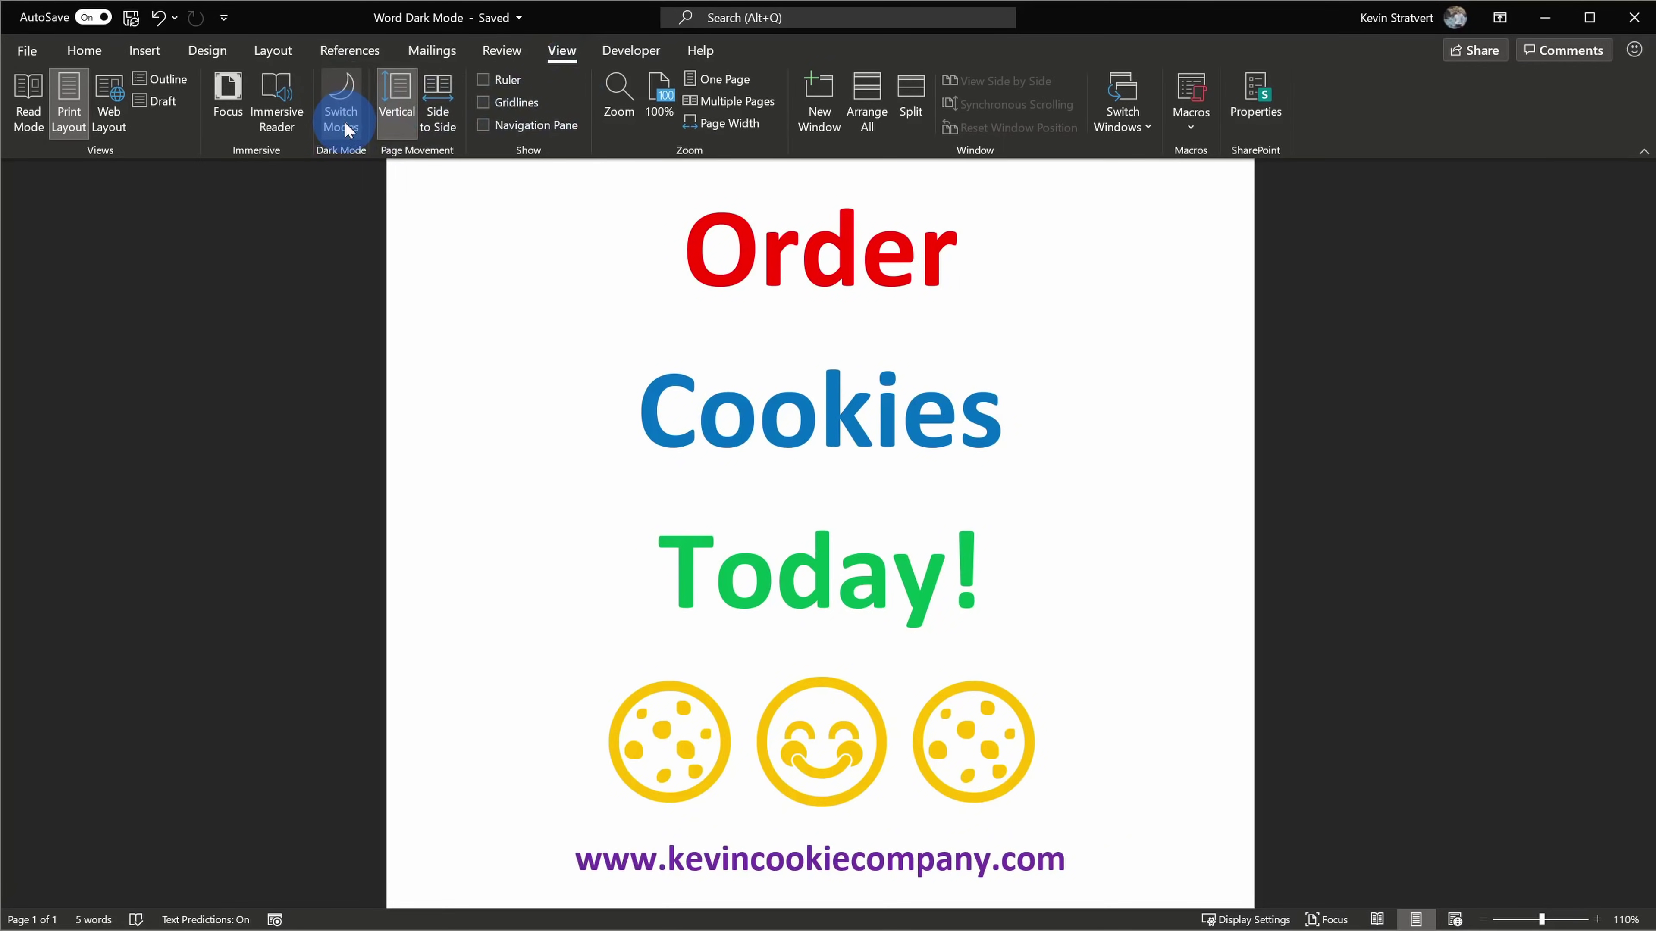
pyautogui.click(336, 111)
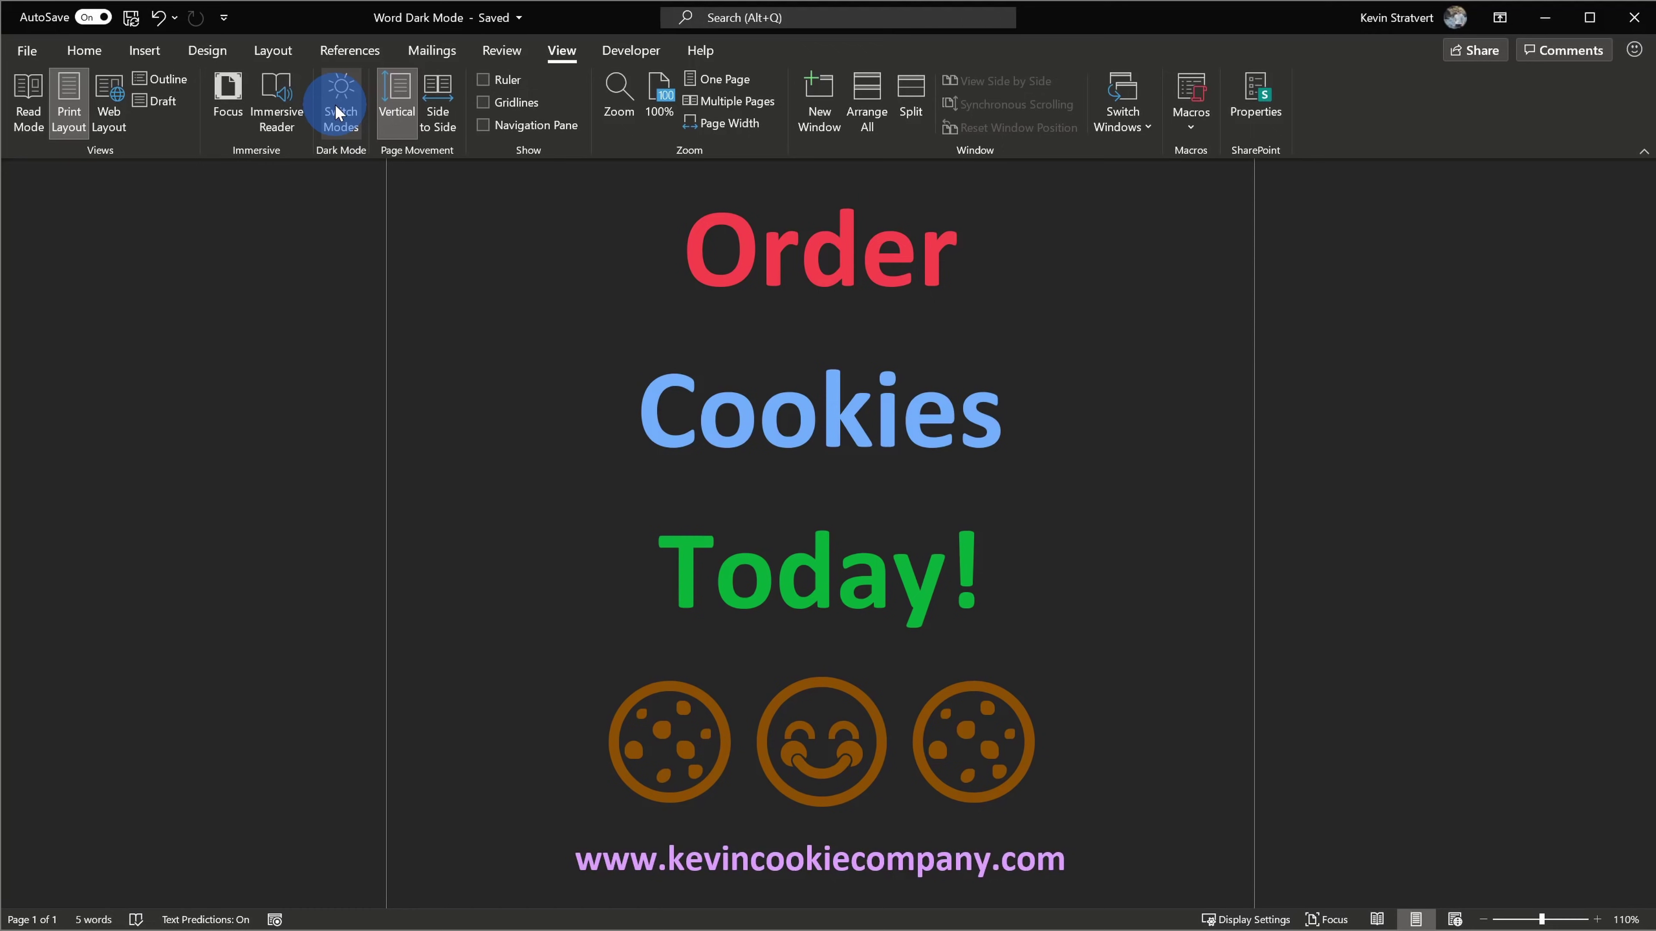
pyautogui.click(336, 111)
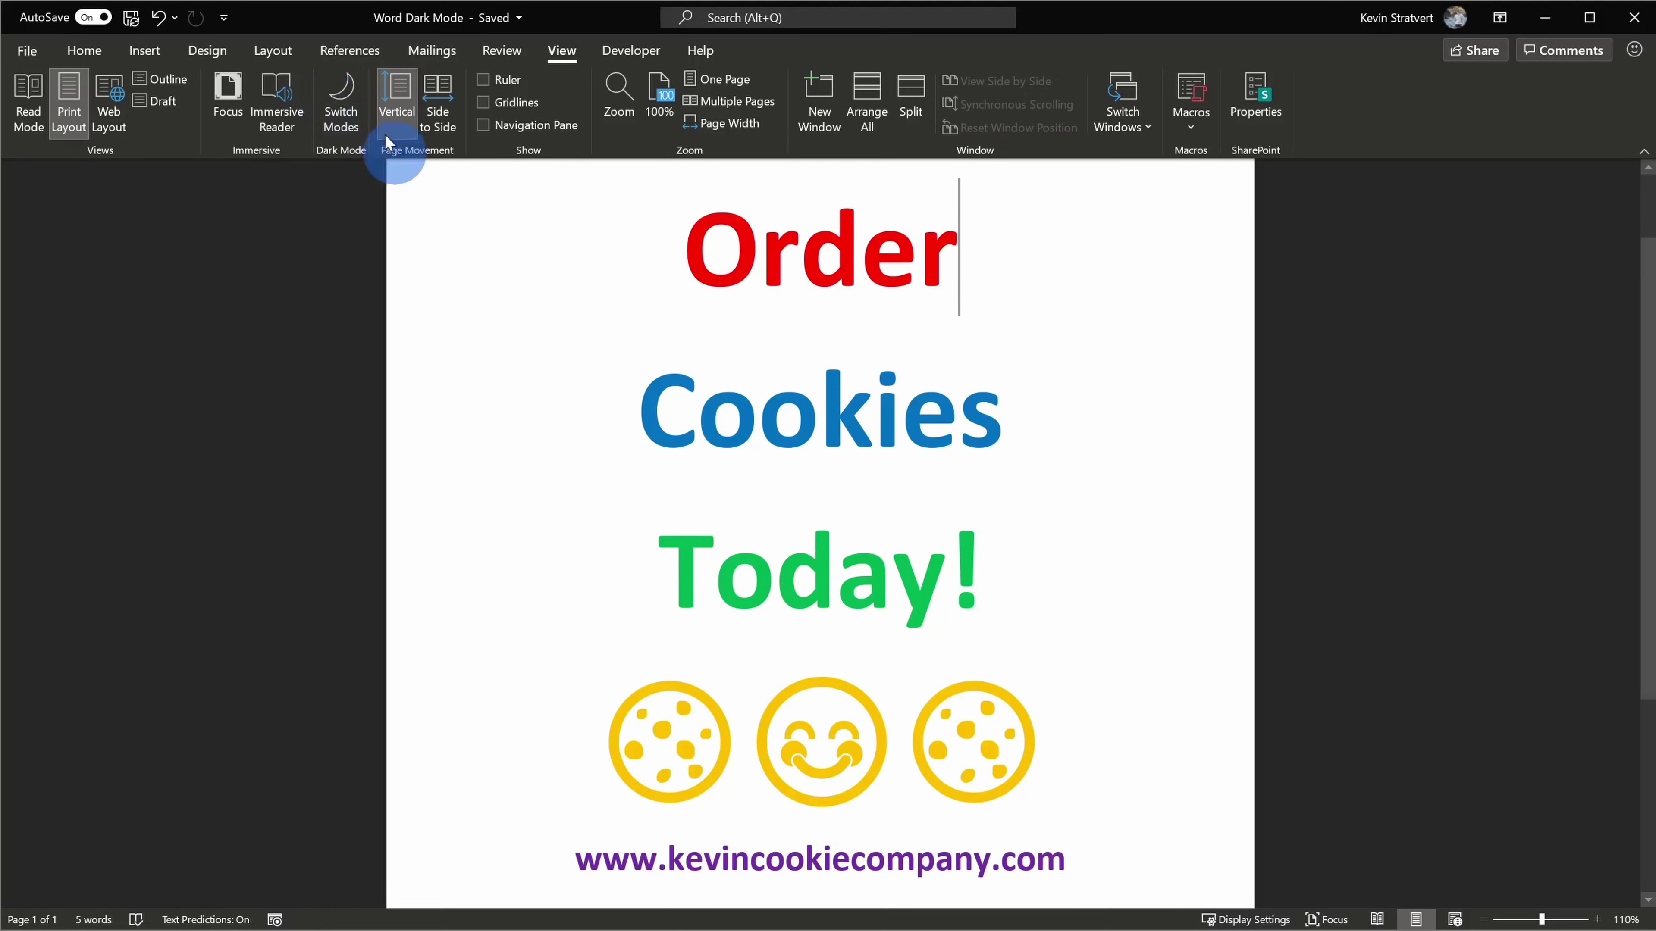
pyautogui.click(354, 118)
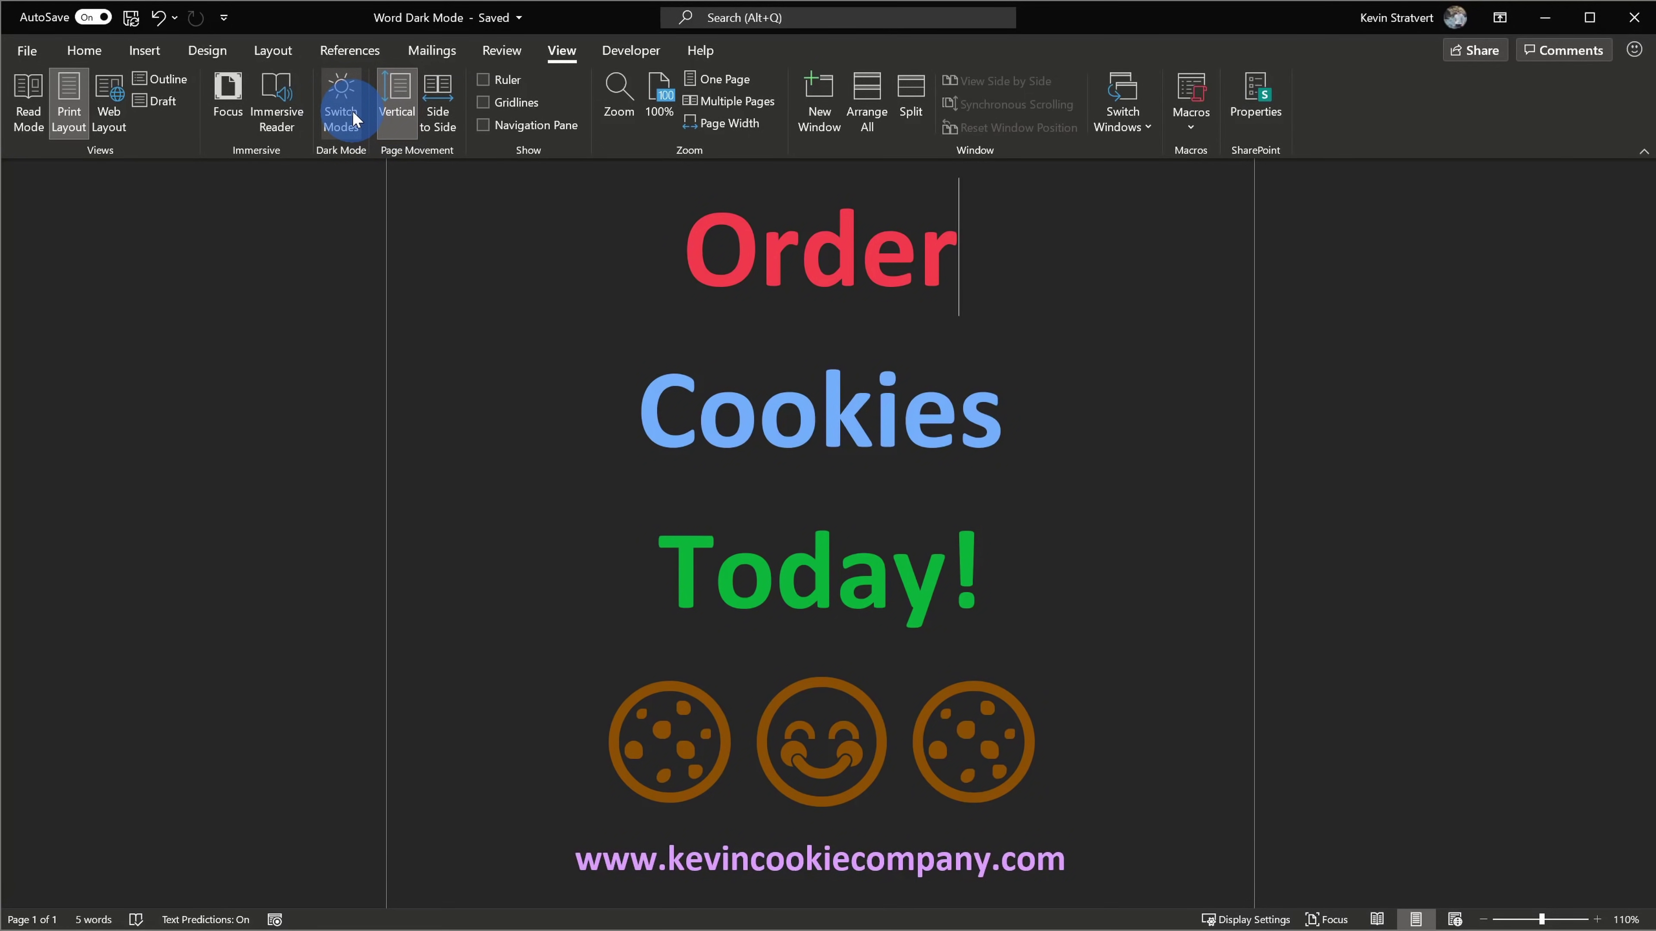
pyautogui.click(354, 118)
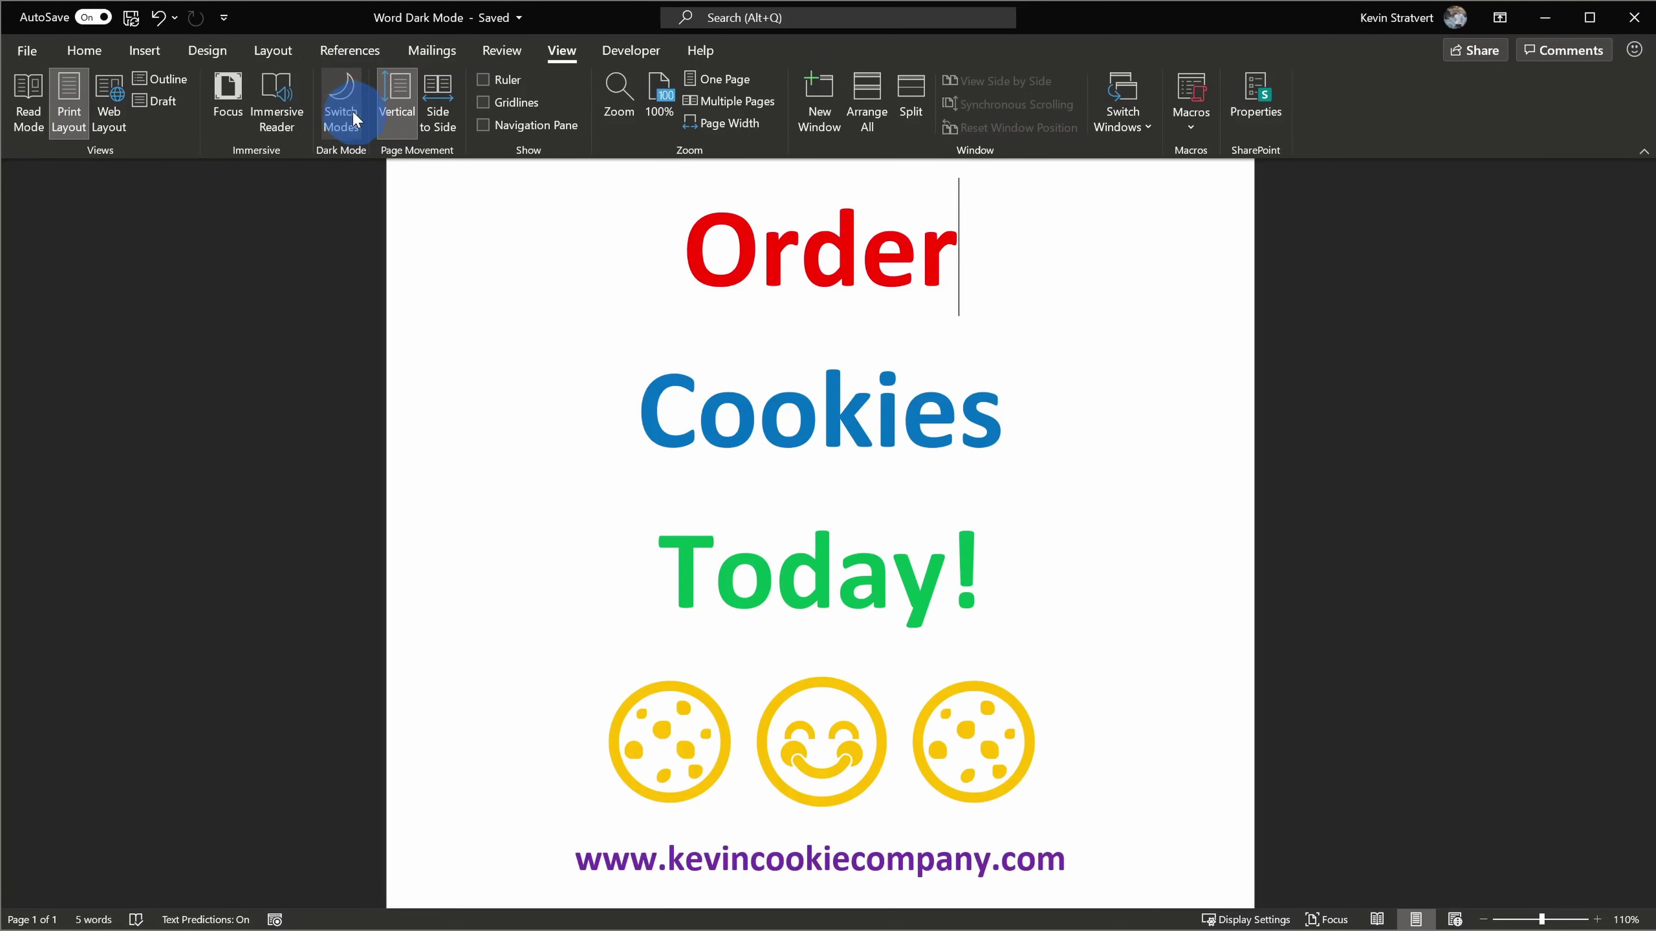
pyautogui.click(354, 119)
pyautogui.click(354, 119)
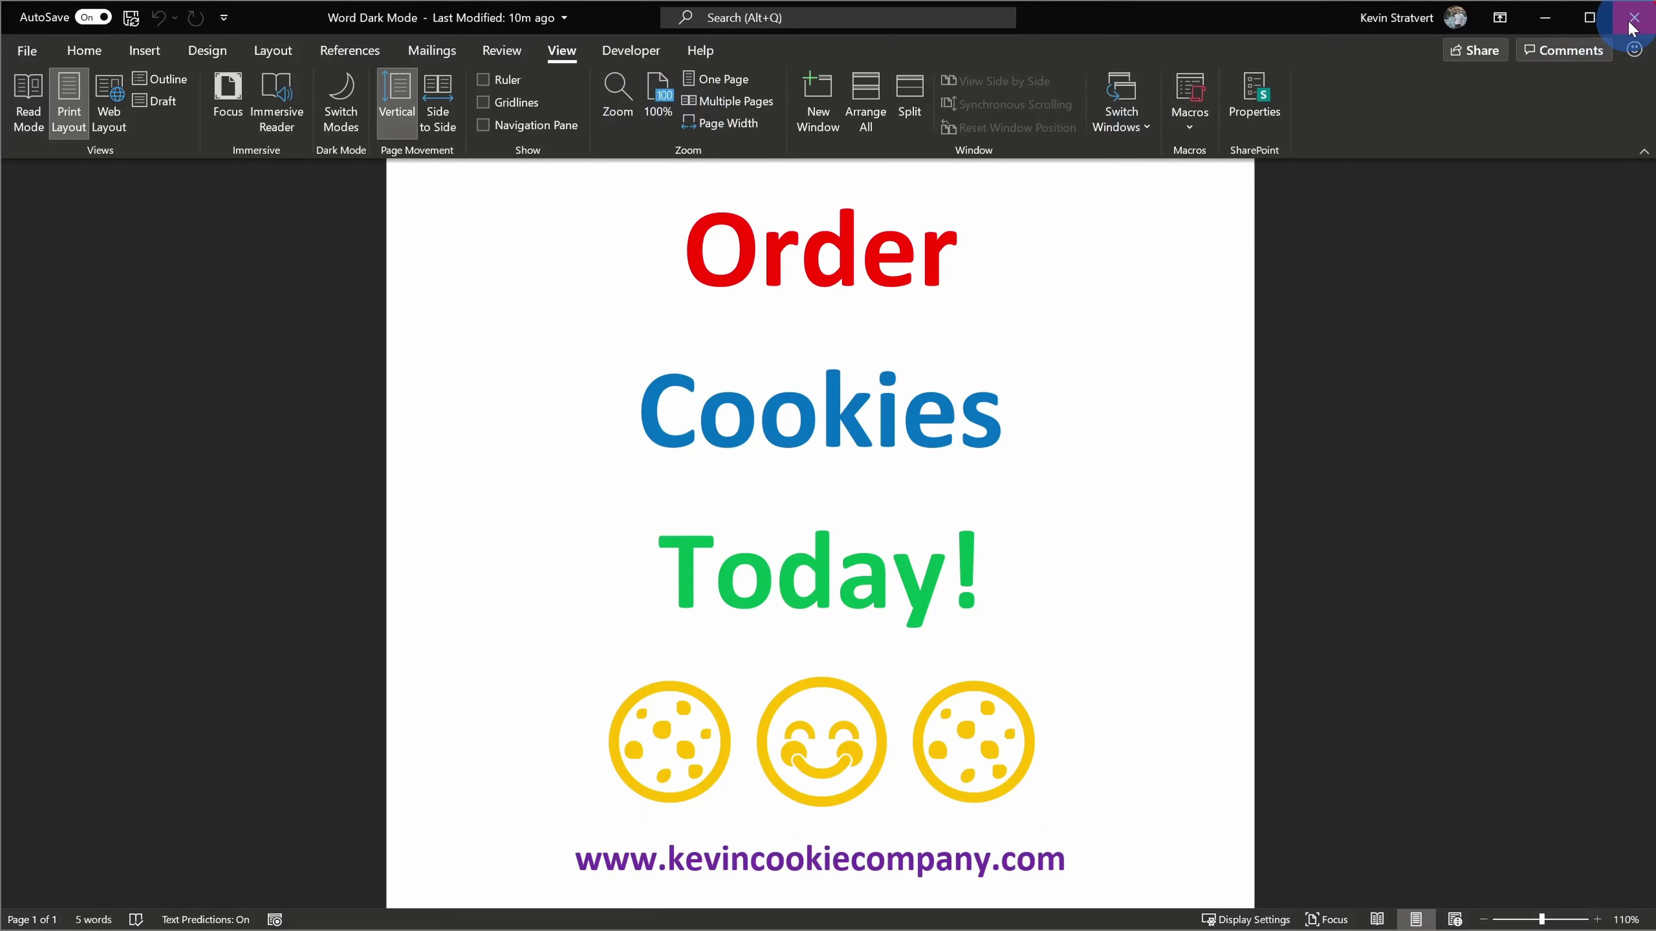
# Close and reopen Word Dark Mode from Recent, then switch its page back to dark.
pyautogui.click(1632, 24)
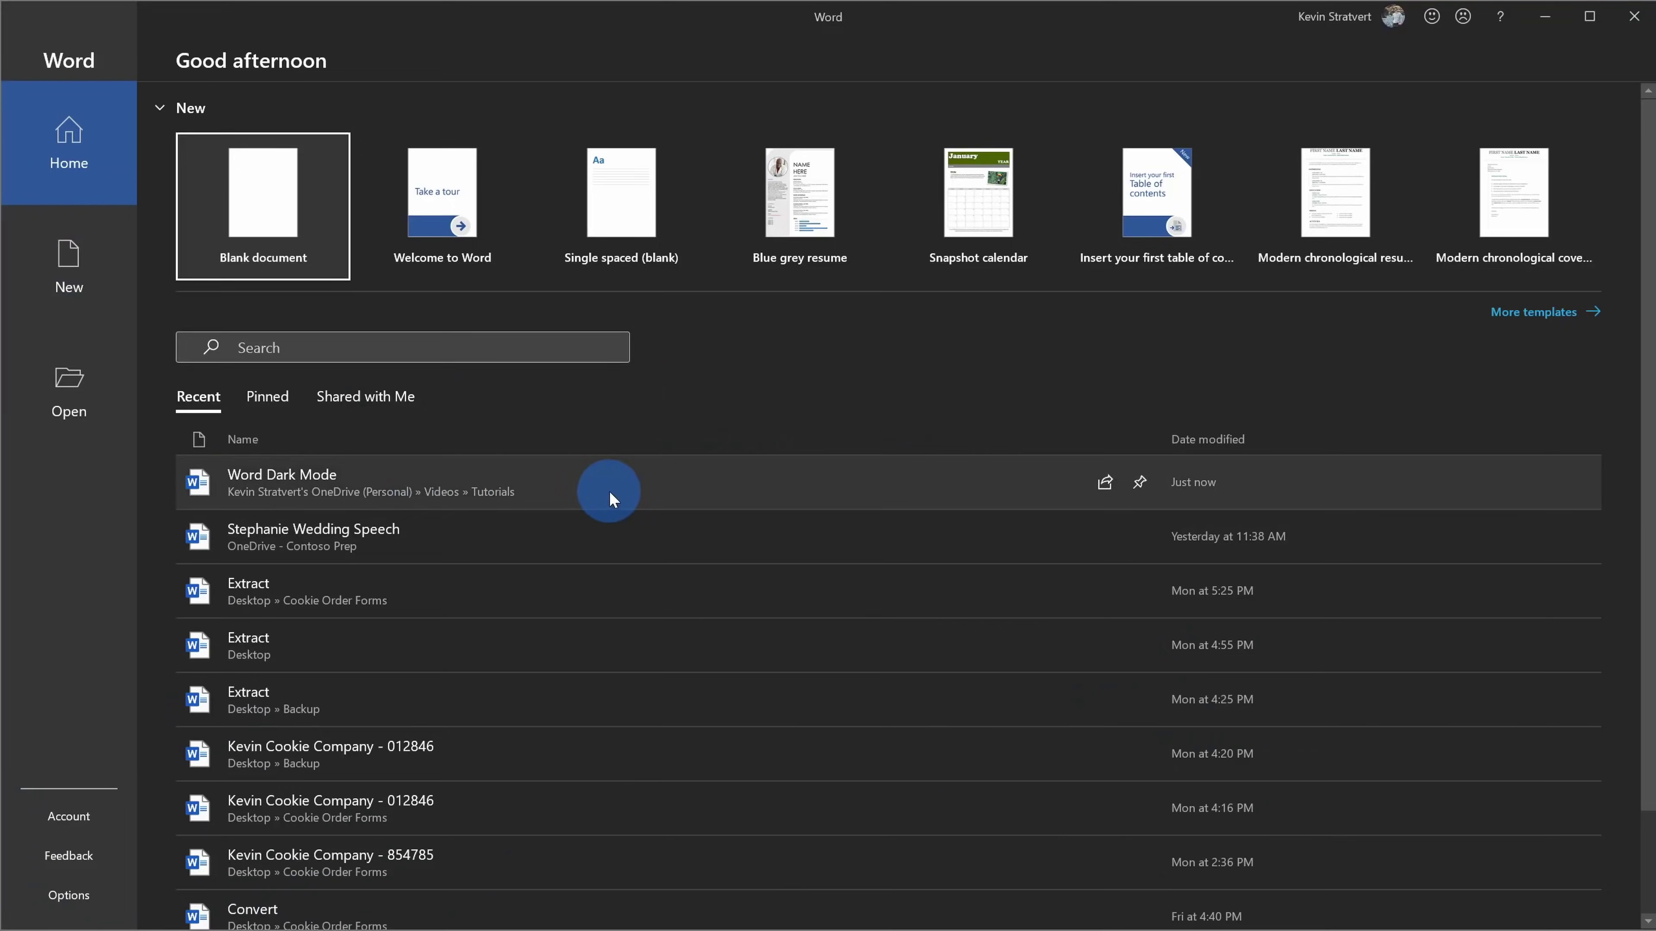
pyautogui.click(610, 490)
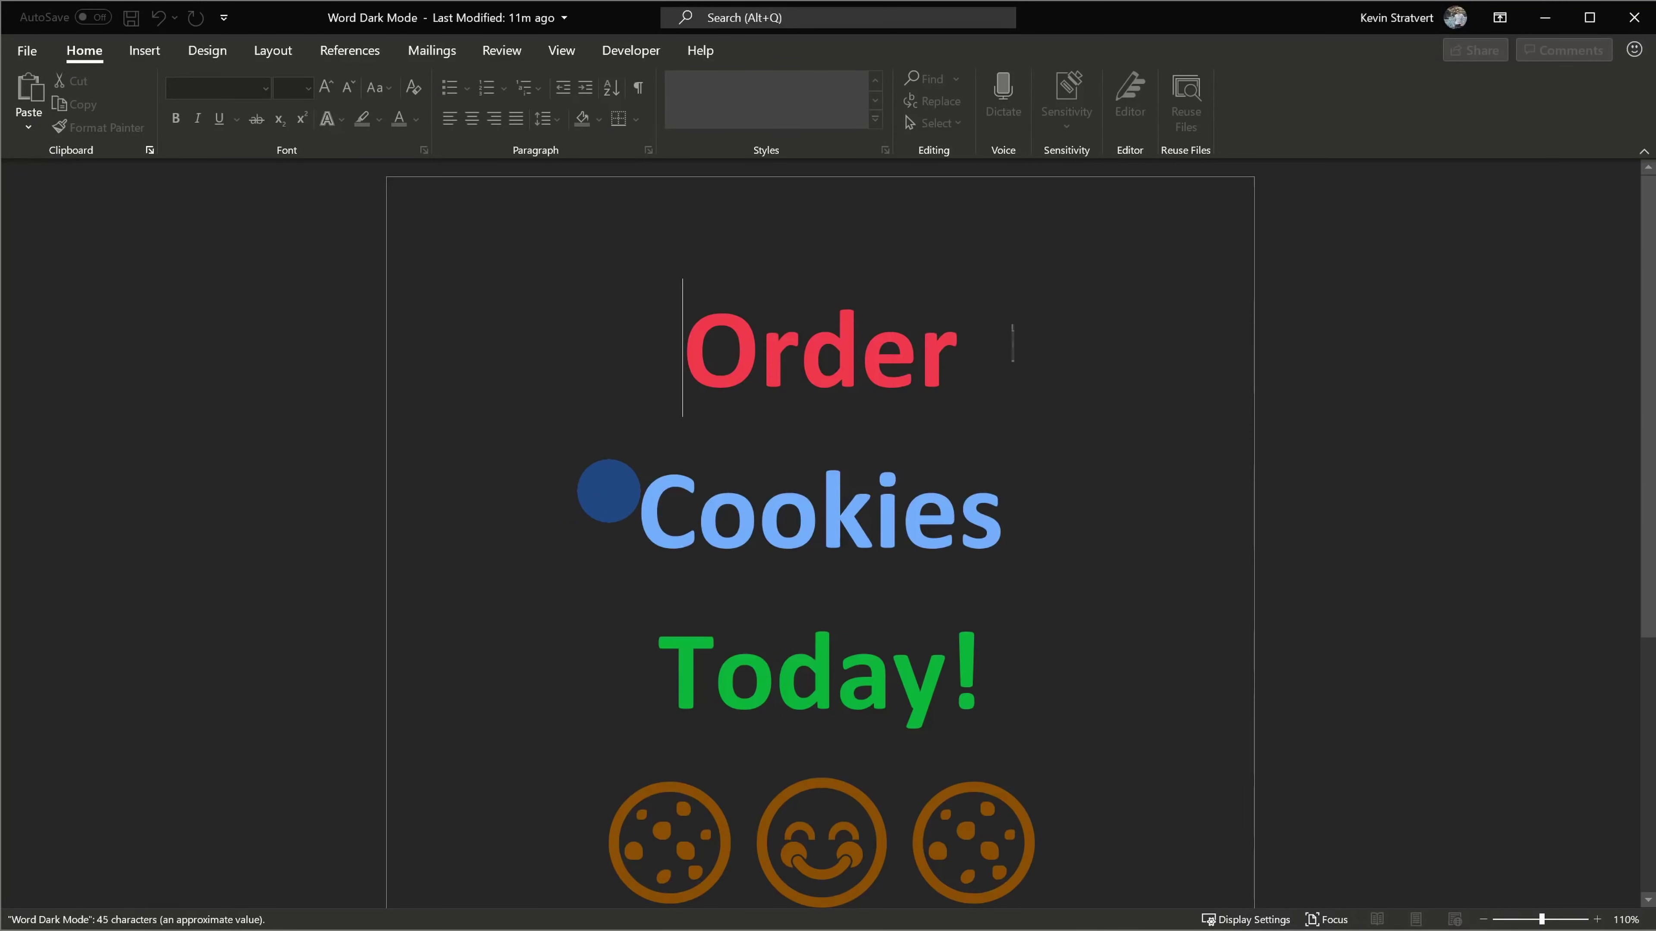
pyautogui.scroll(-2, 1234, 328)
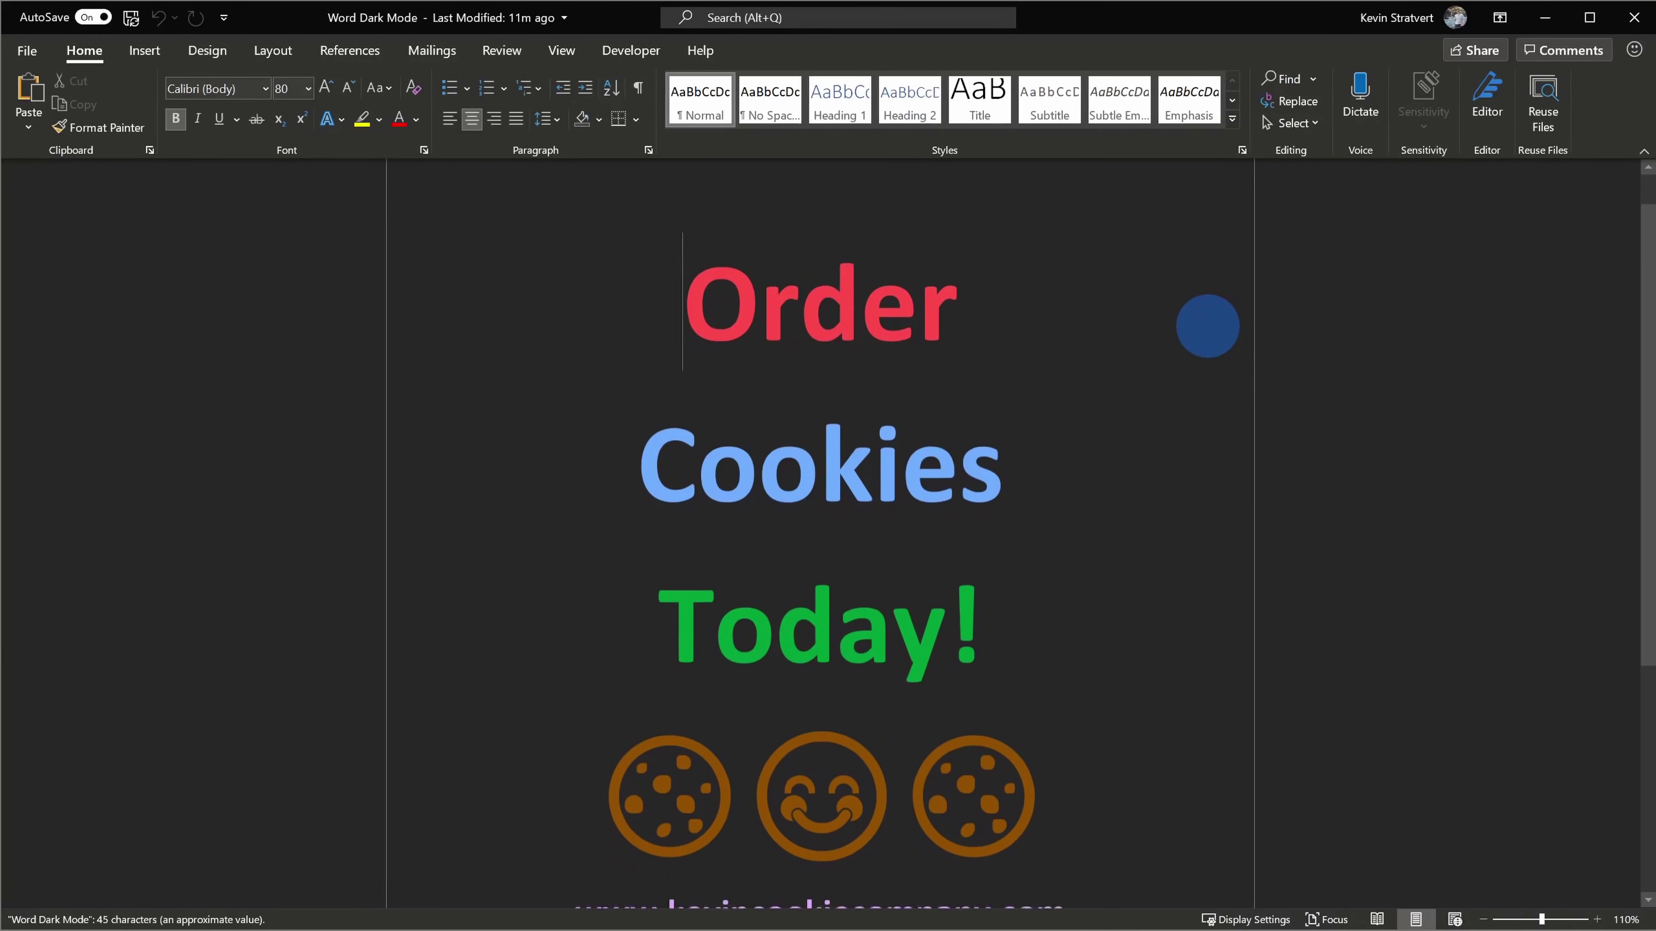
pyautogui.click(564, 50)
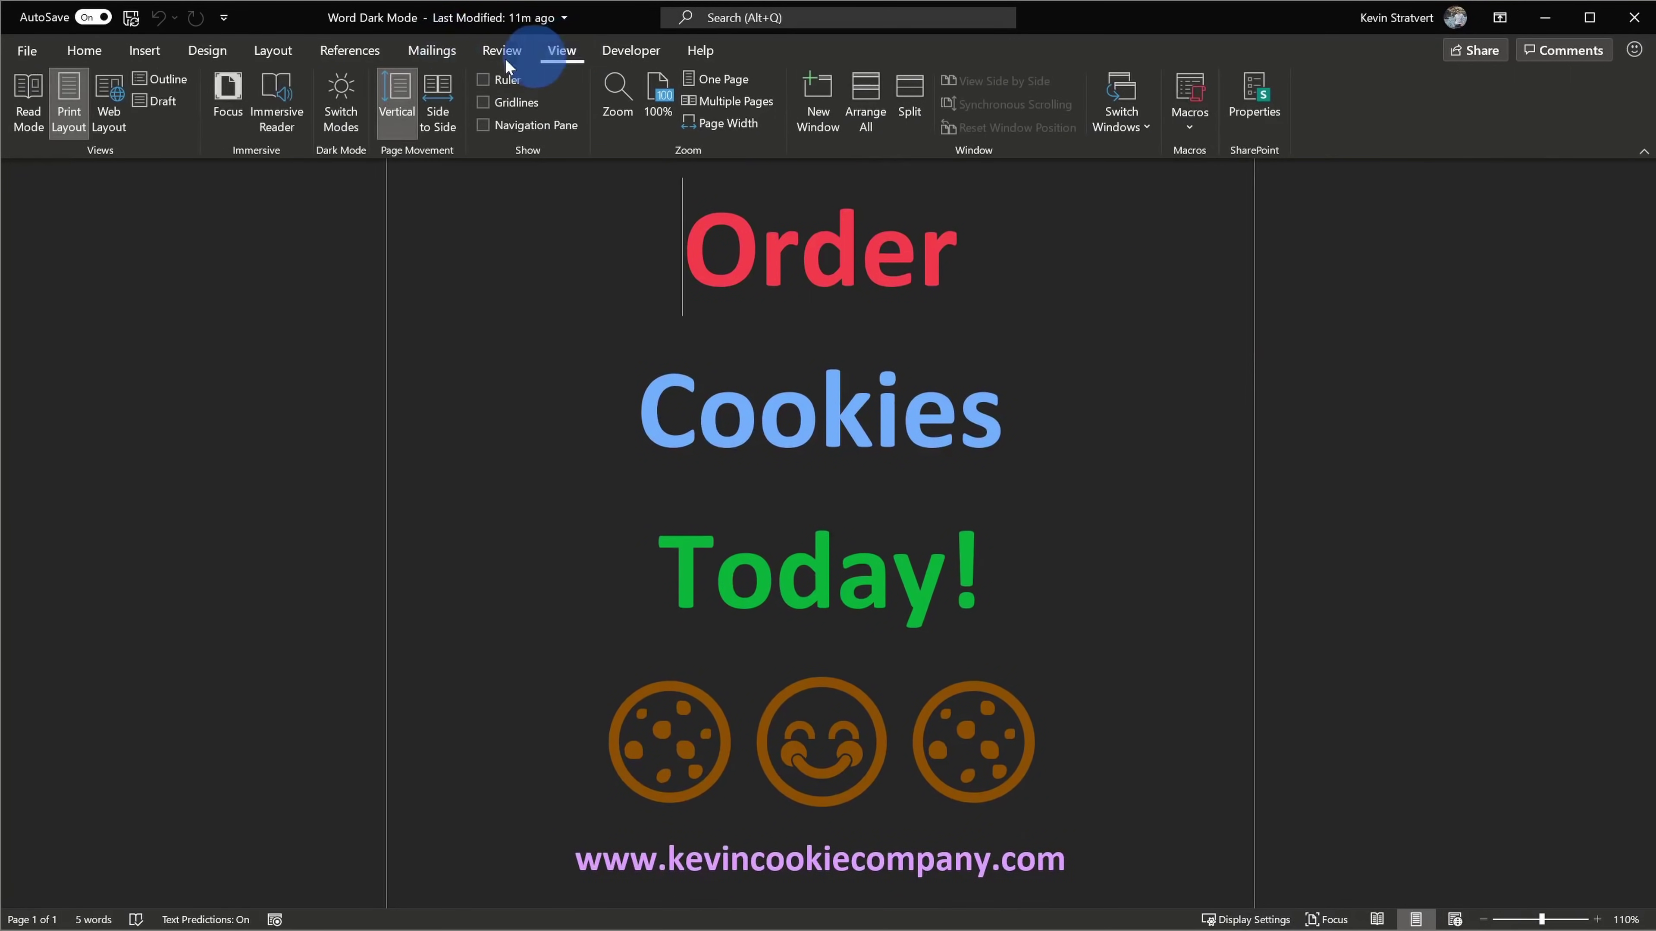
pyautogui.click(342, 123)
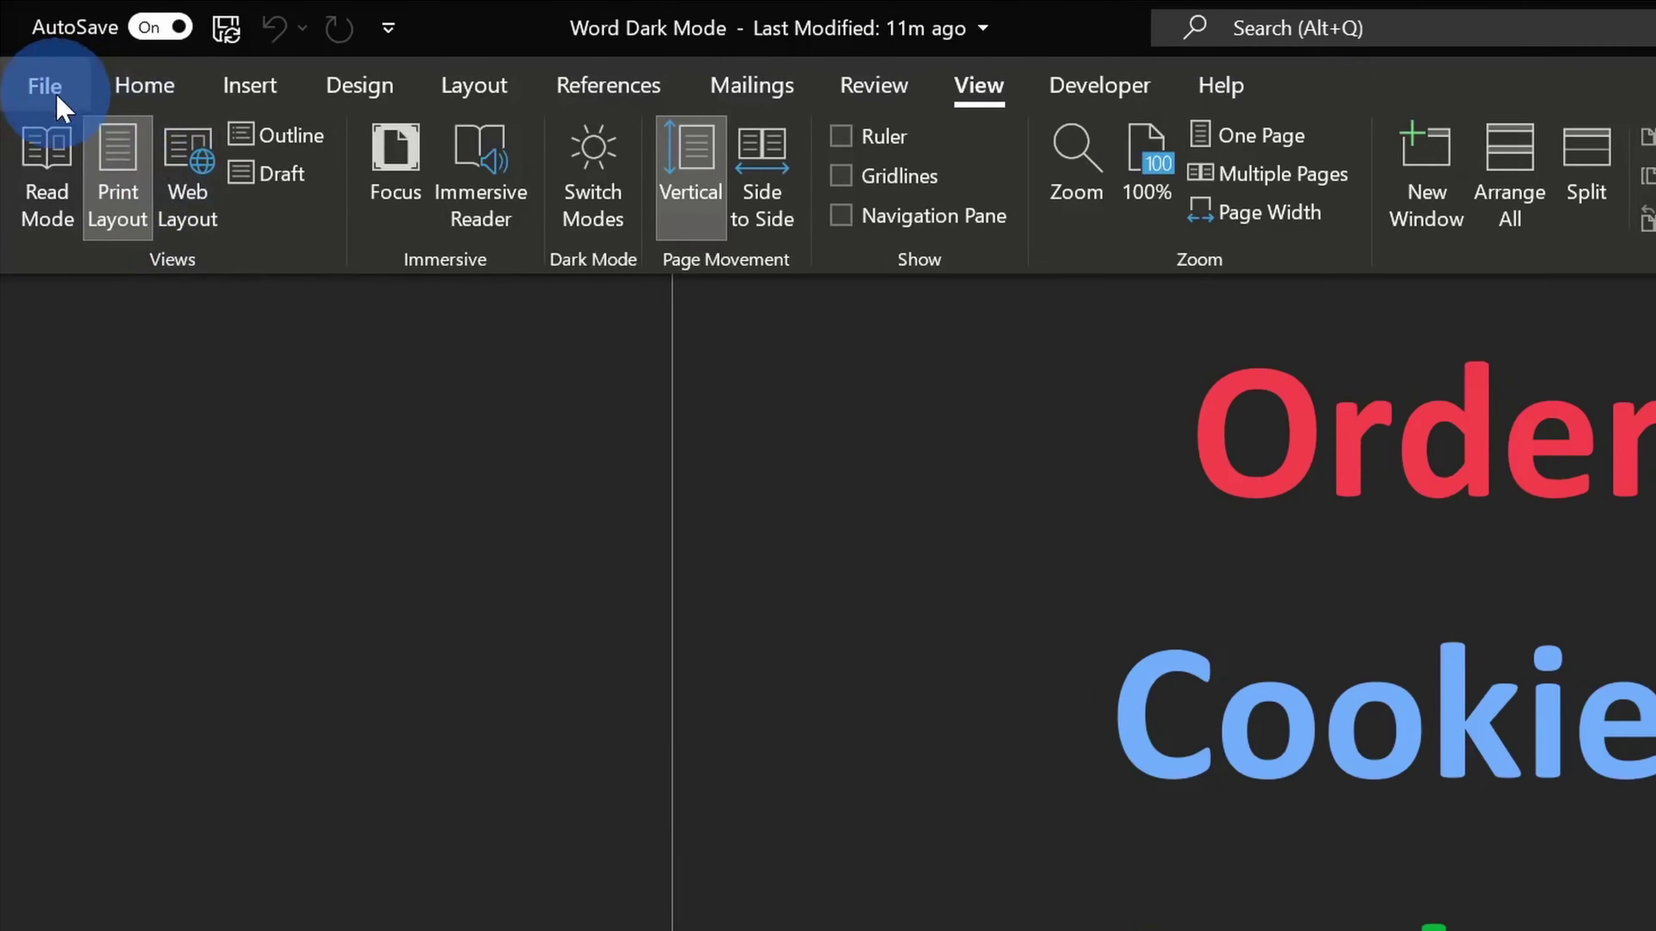
# Set the Office Theme to Black in Word Options, then open the flyer's Print preview.
pyautogui.click(57, 98)
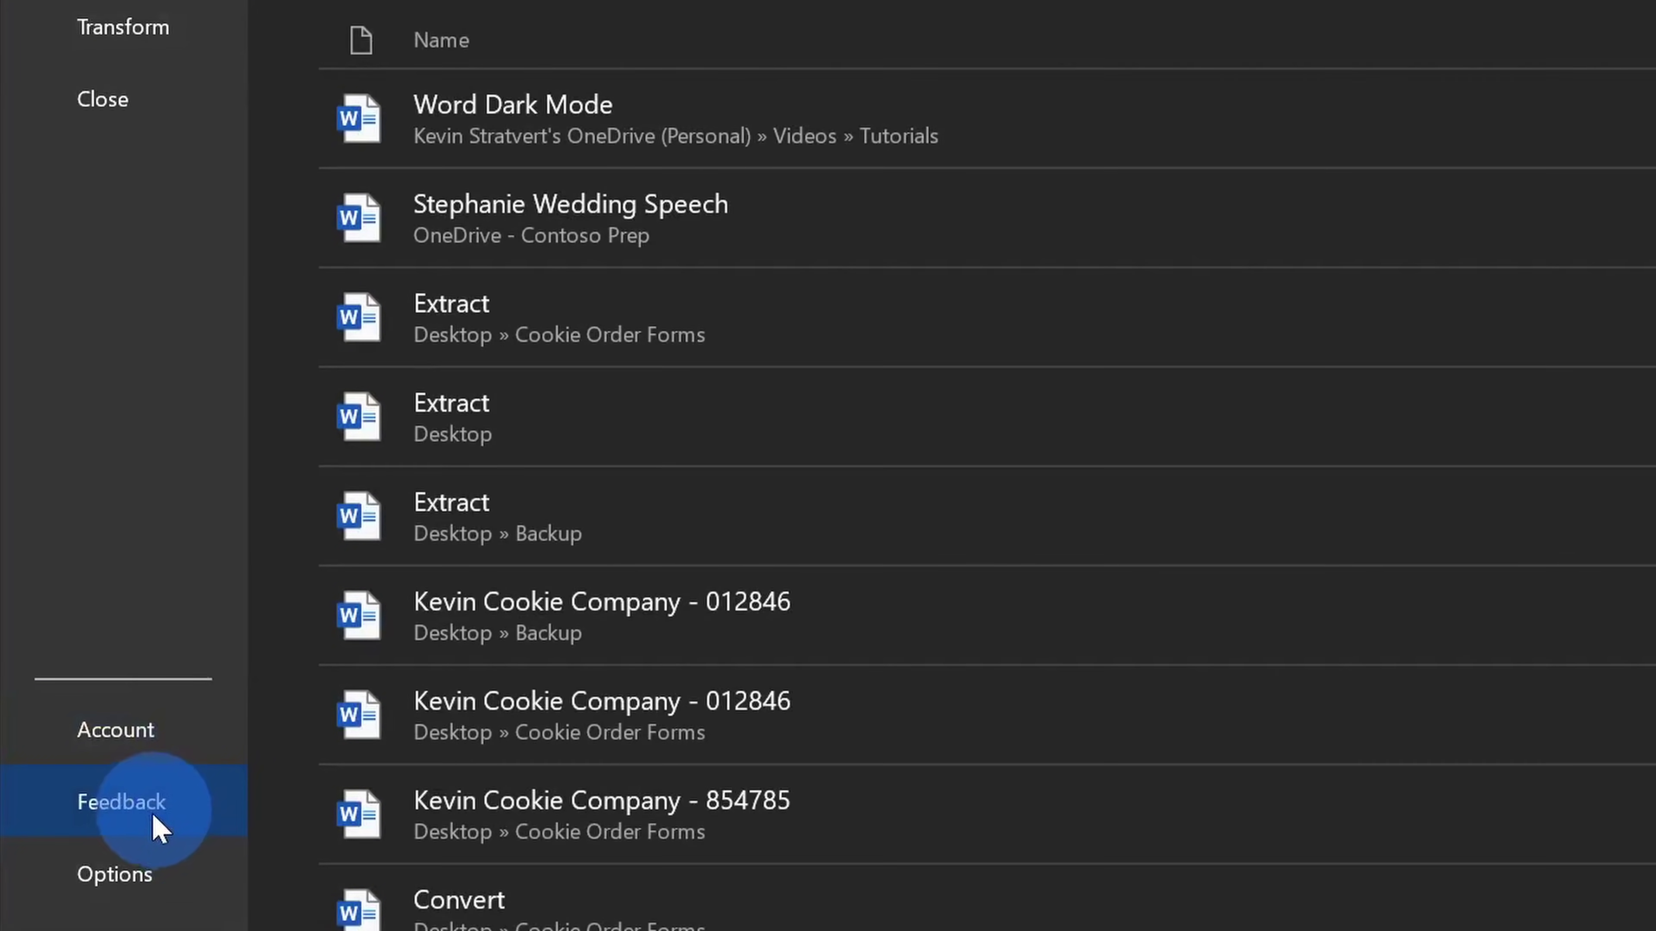
pyautogui.click(171, 872)
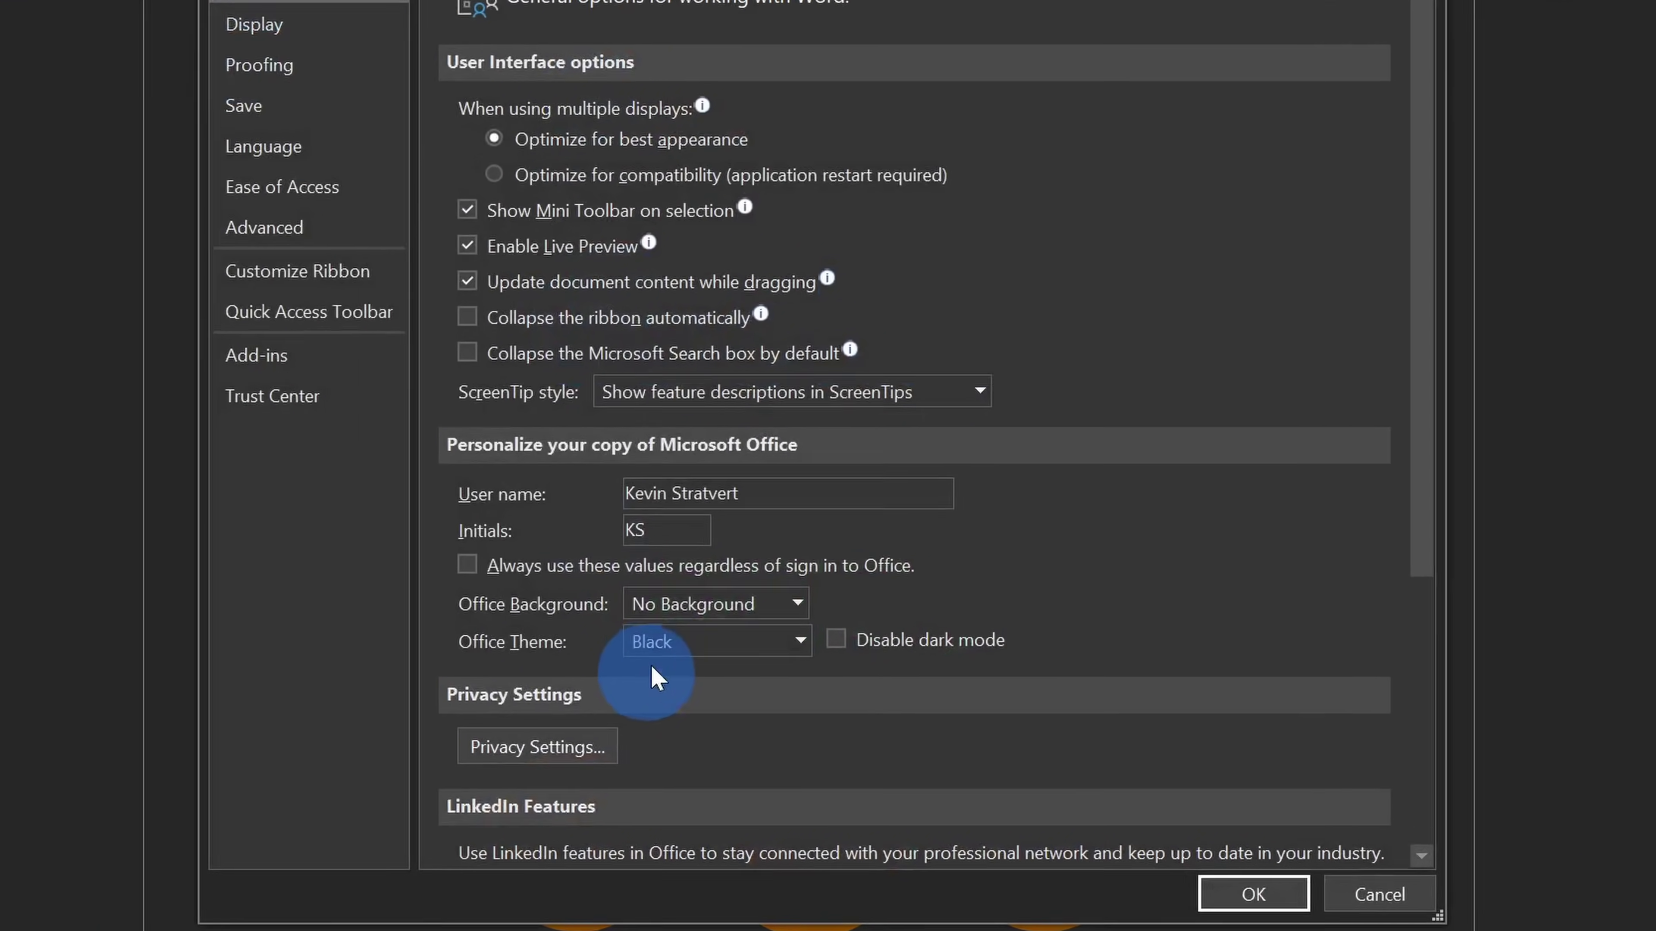
pyautogui.click(730, 640)
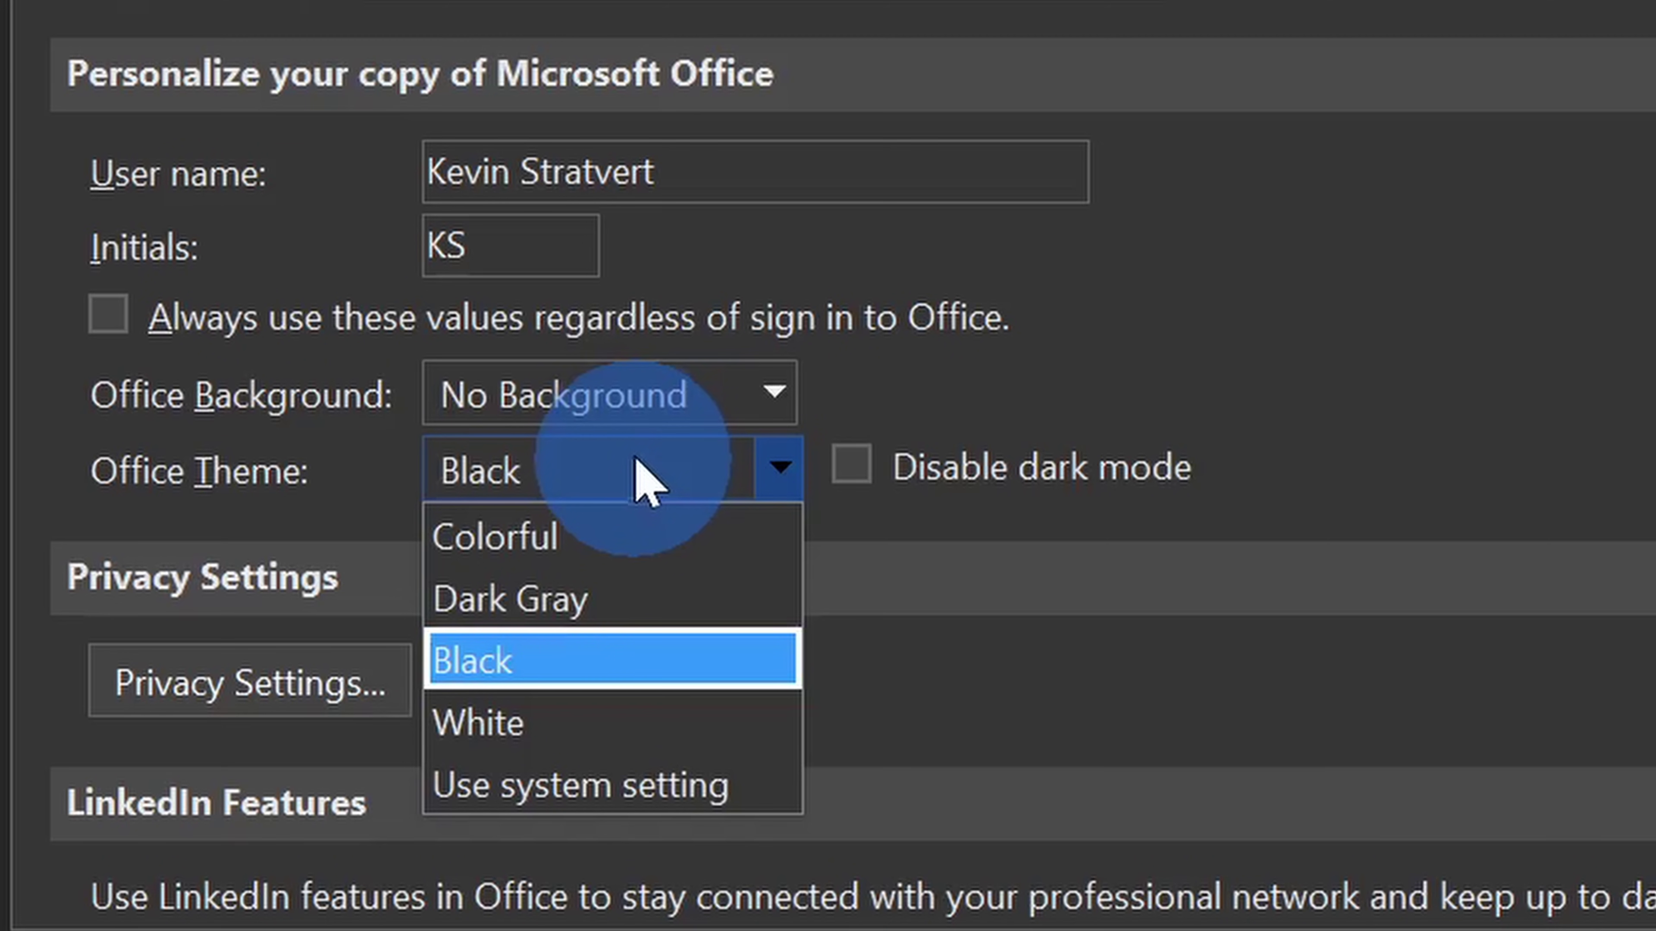
pyautogui.click(591, 659)
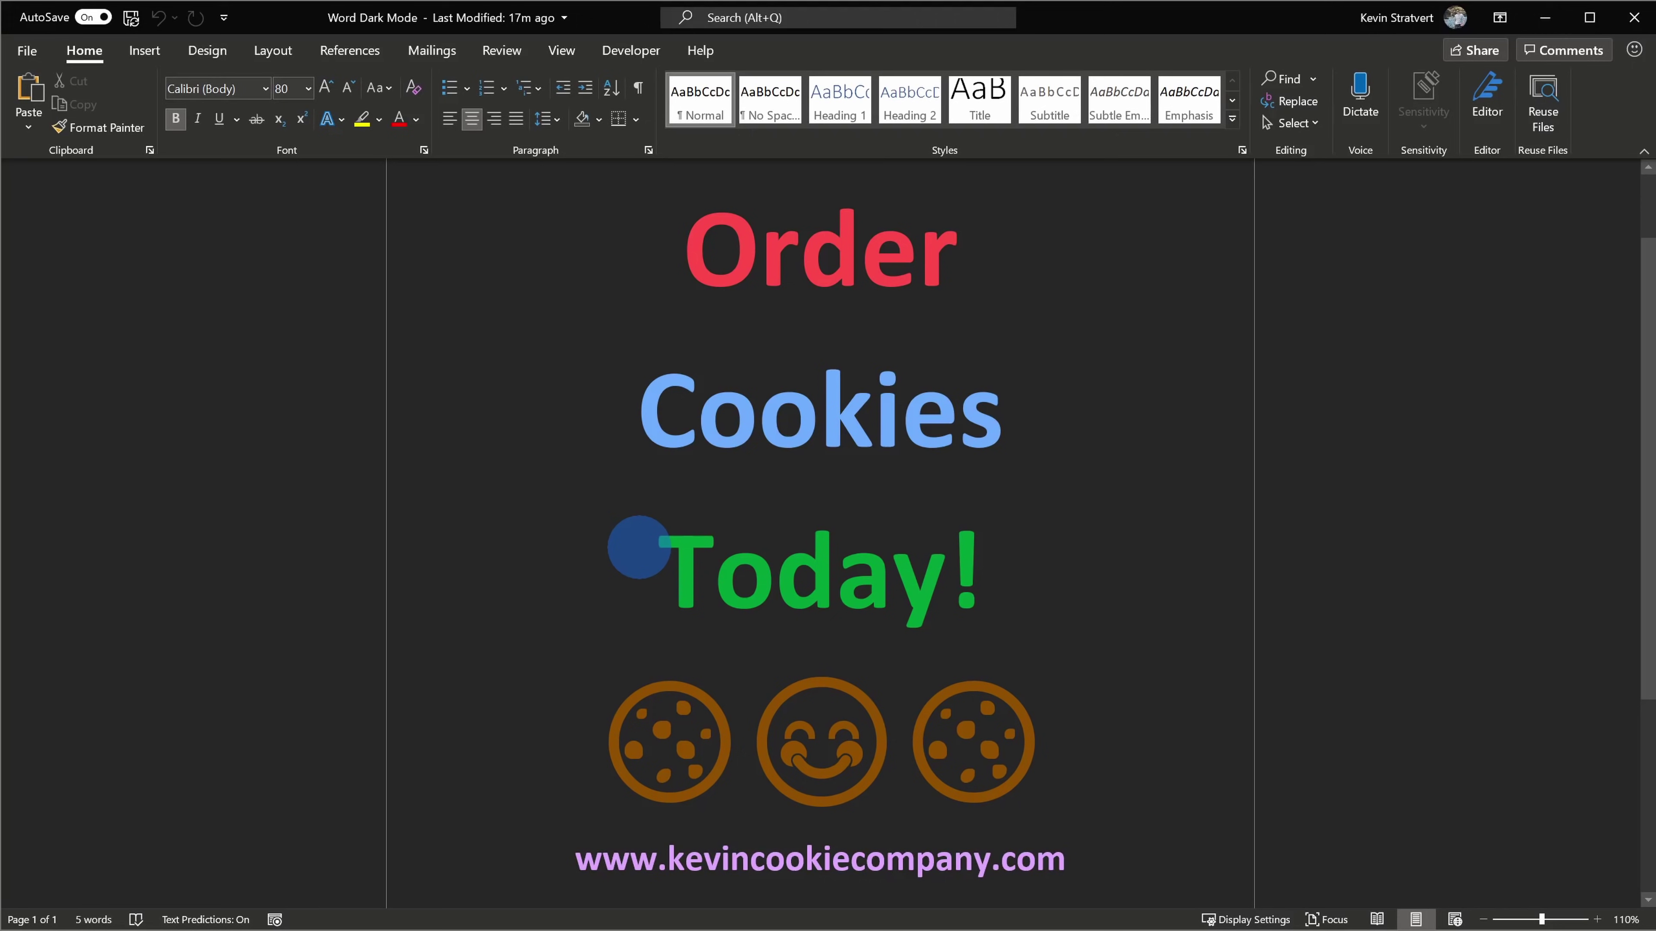
pyautogui.click(30, 50)
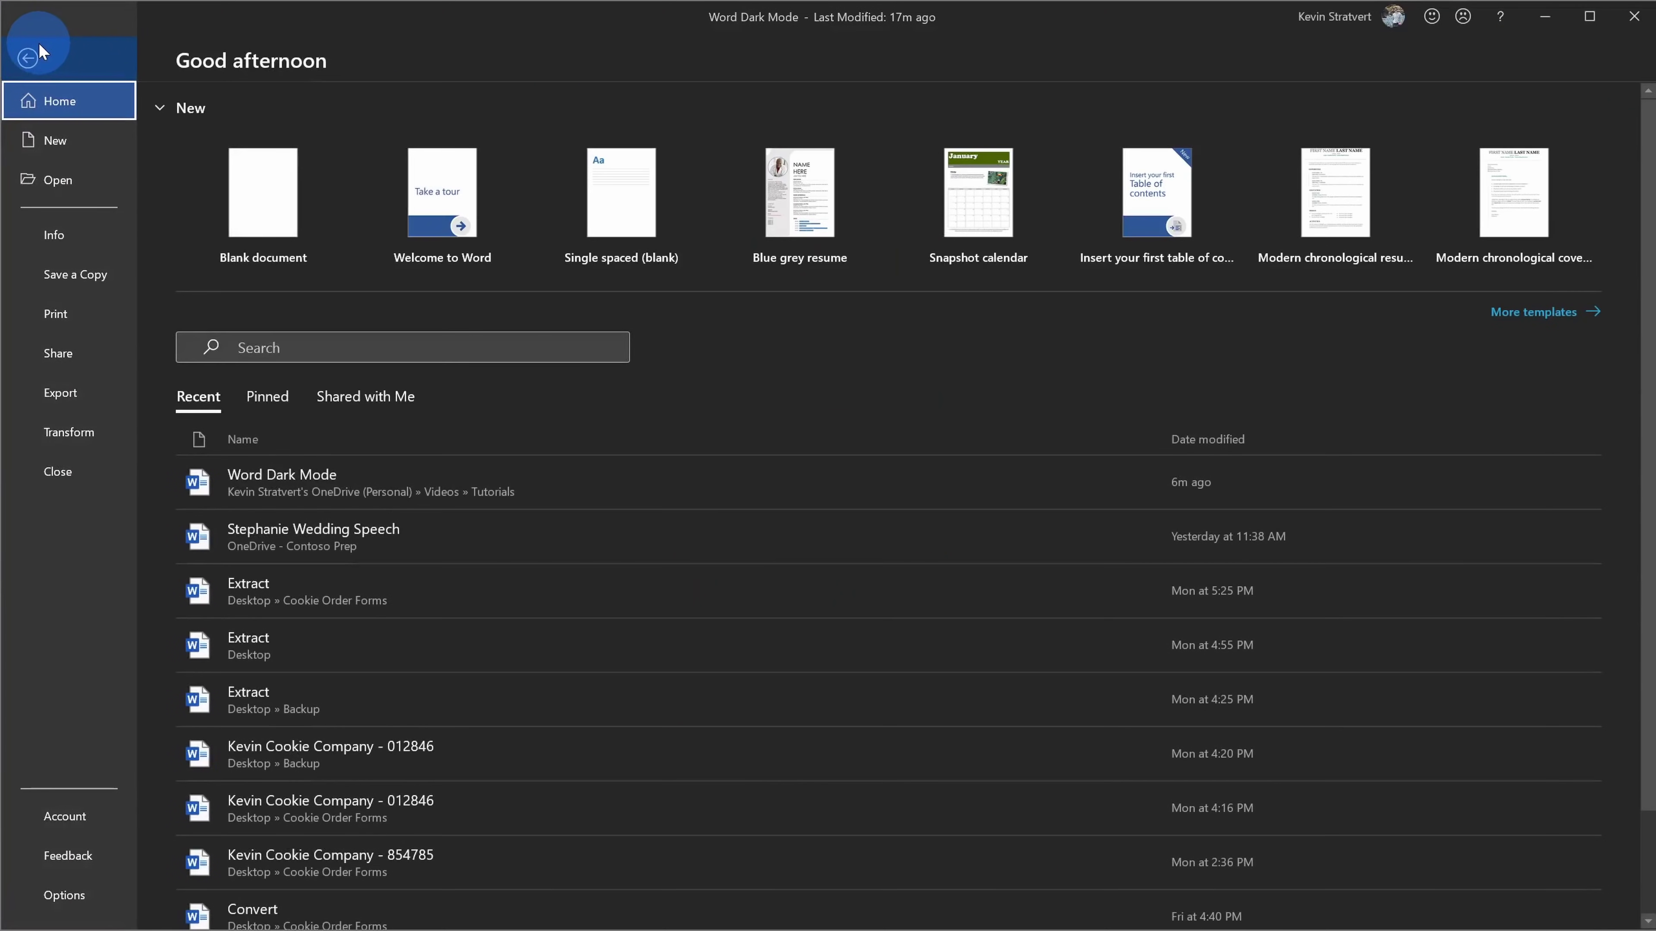
pyautogui.click(57, 314)
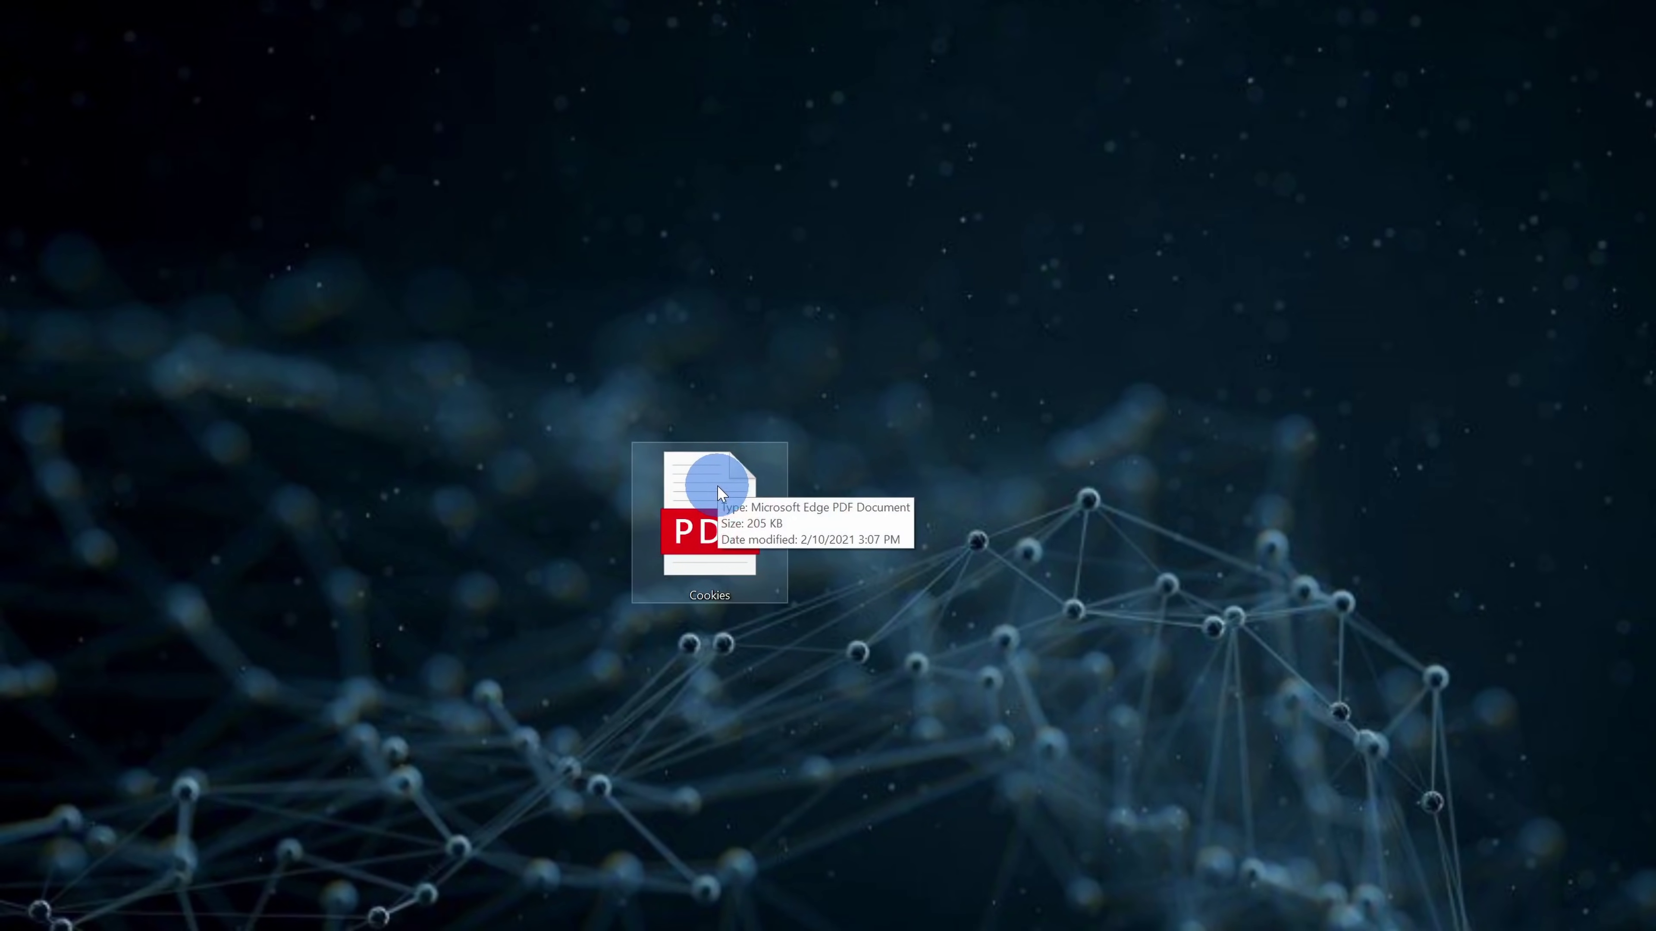
# Open Cookies.pdf in Edge and scroll through it to check the printed flyer.
pyautogui.doubleClick(720, 493)
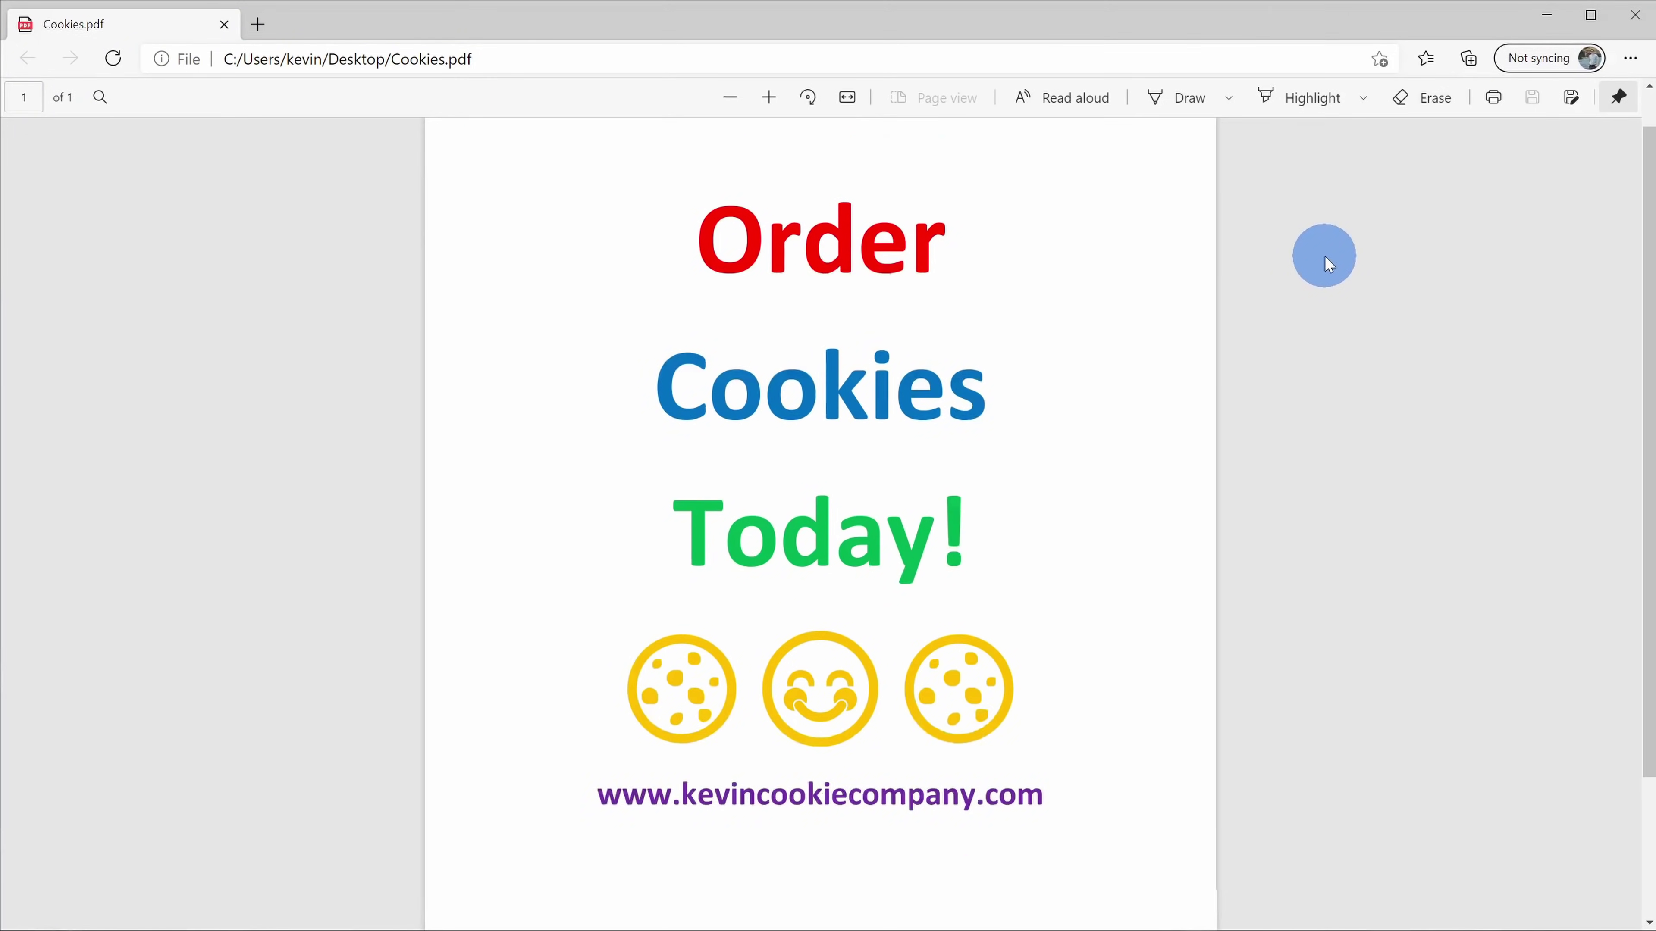
pyautogui.scroll(-1, 821, 229)
pyautogui.scroll(1, 683, 252)
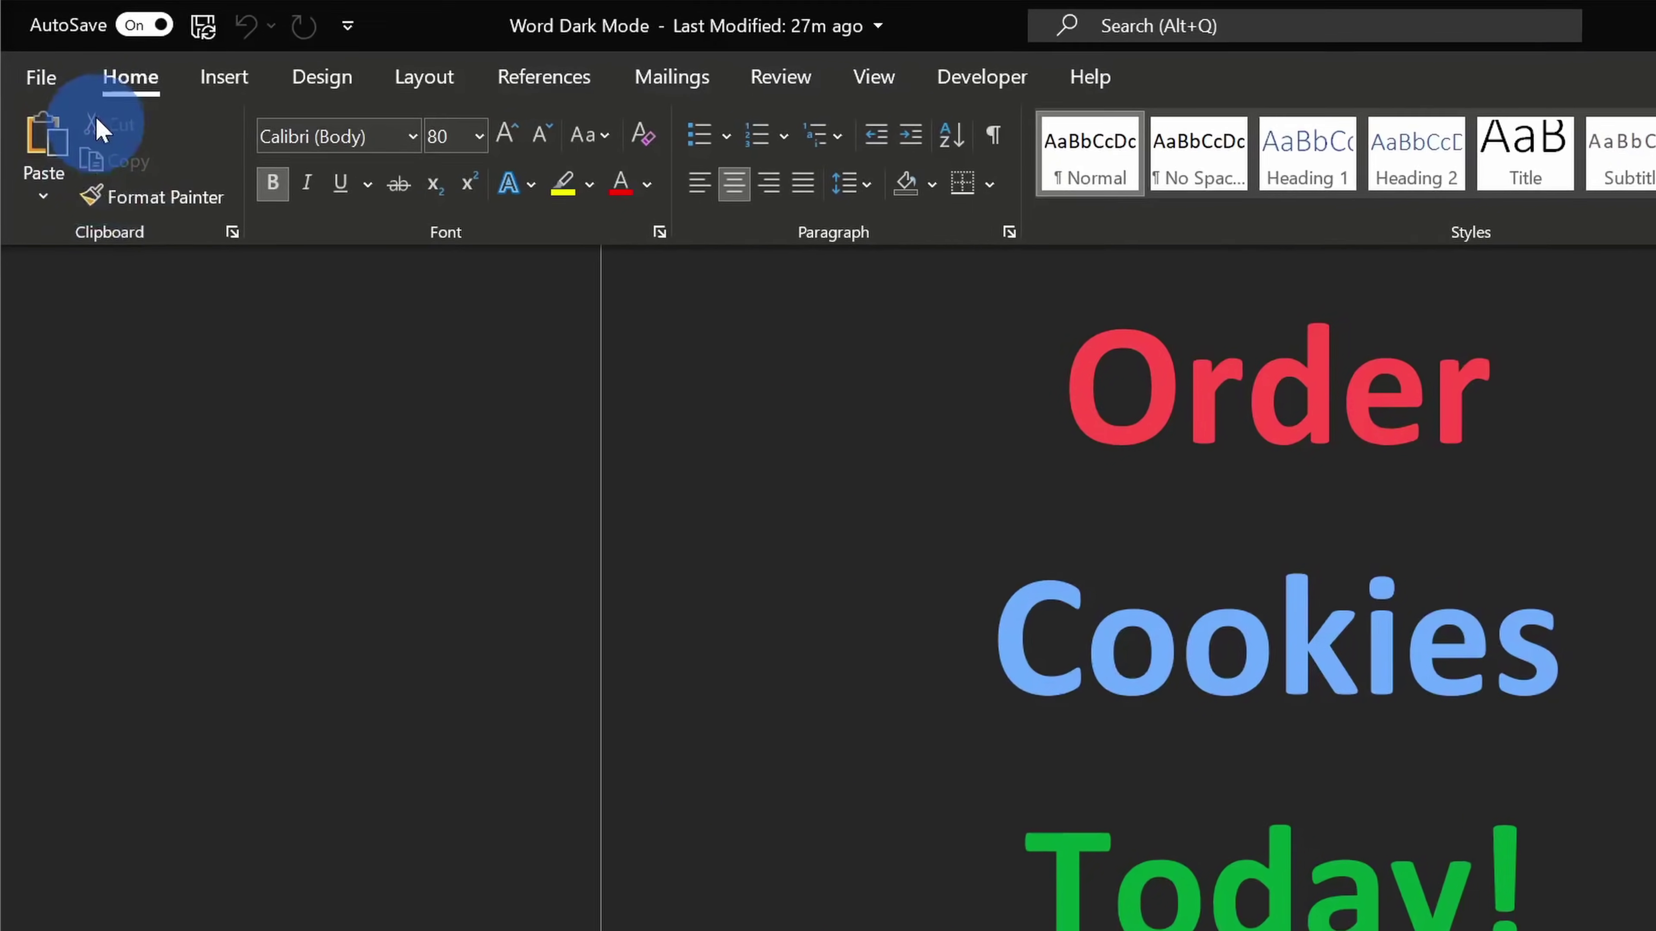
# From the Account page, open the Office Insider Change Channel settings.
pyautogui.click(41, 76)
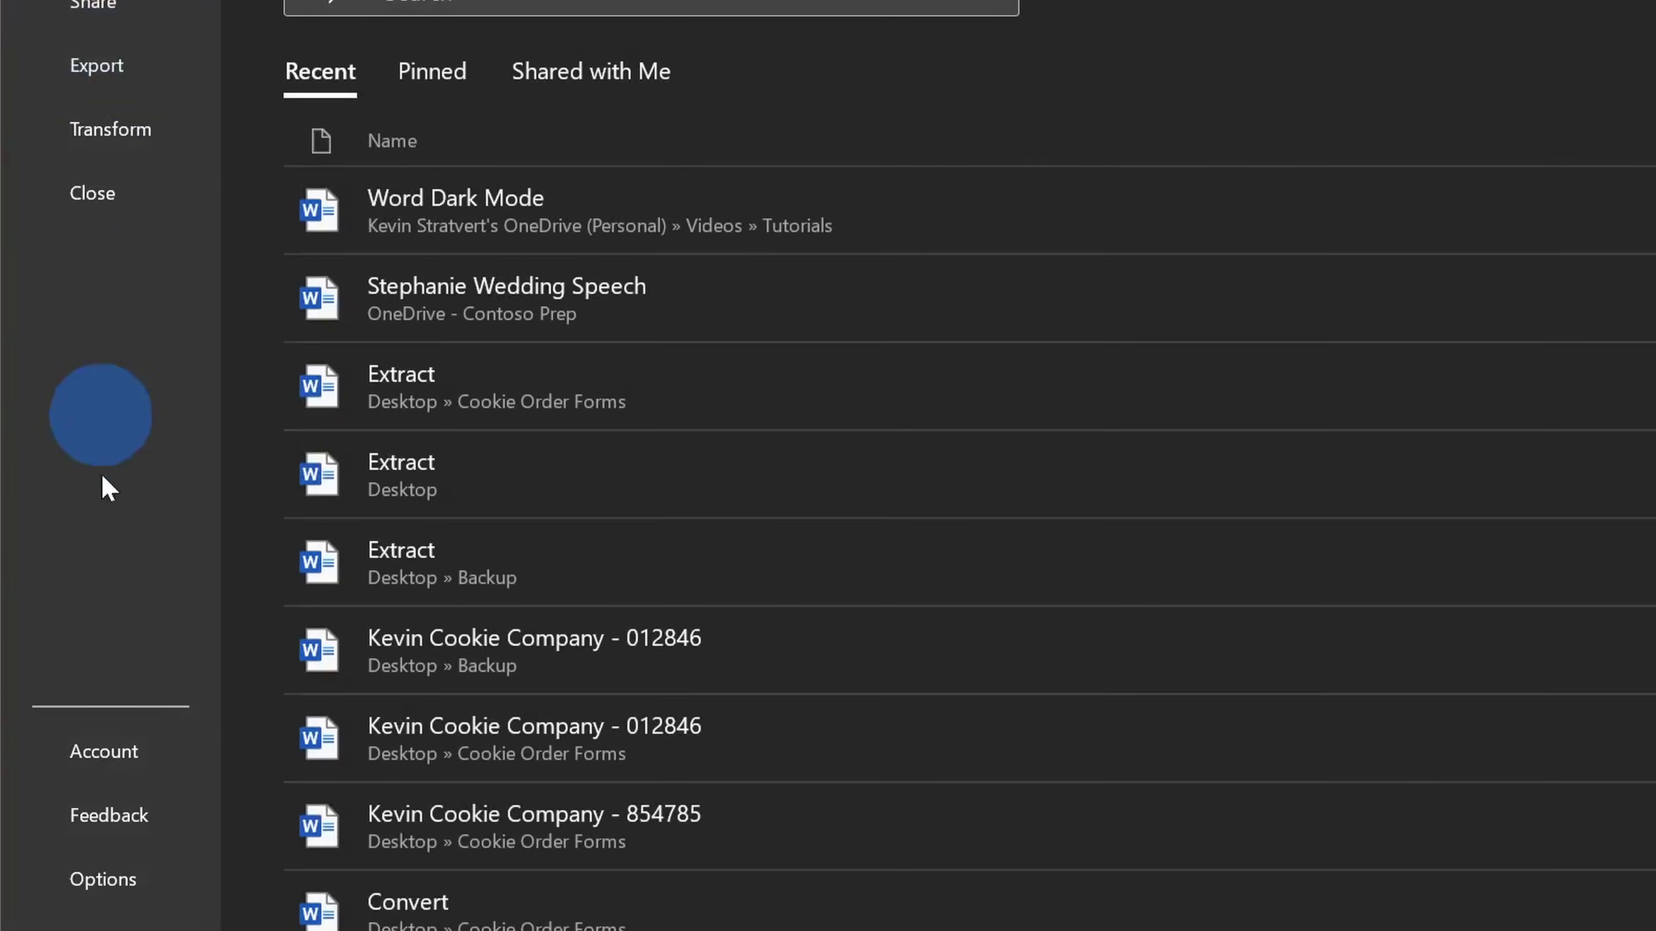
pyautogui.click(148, 747)
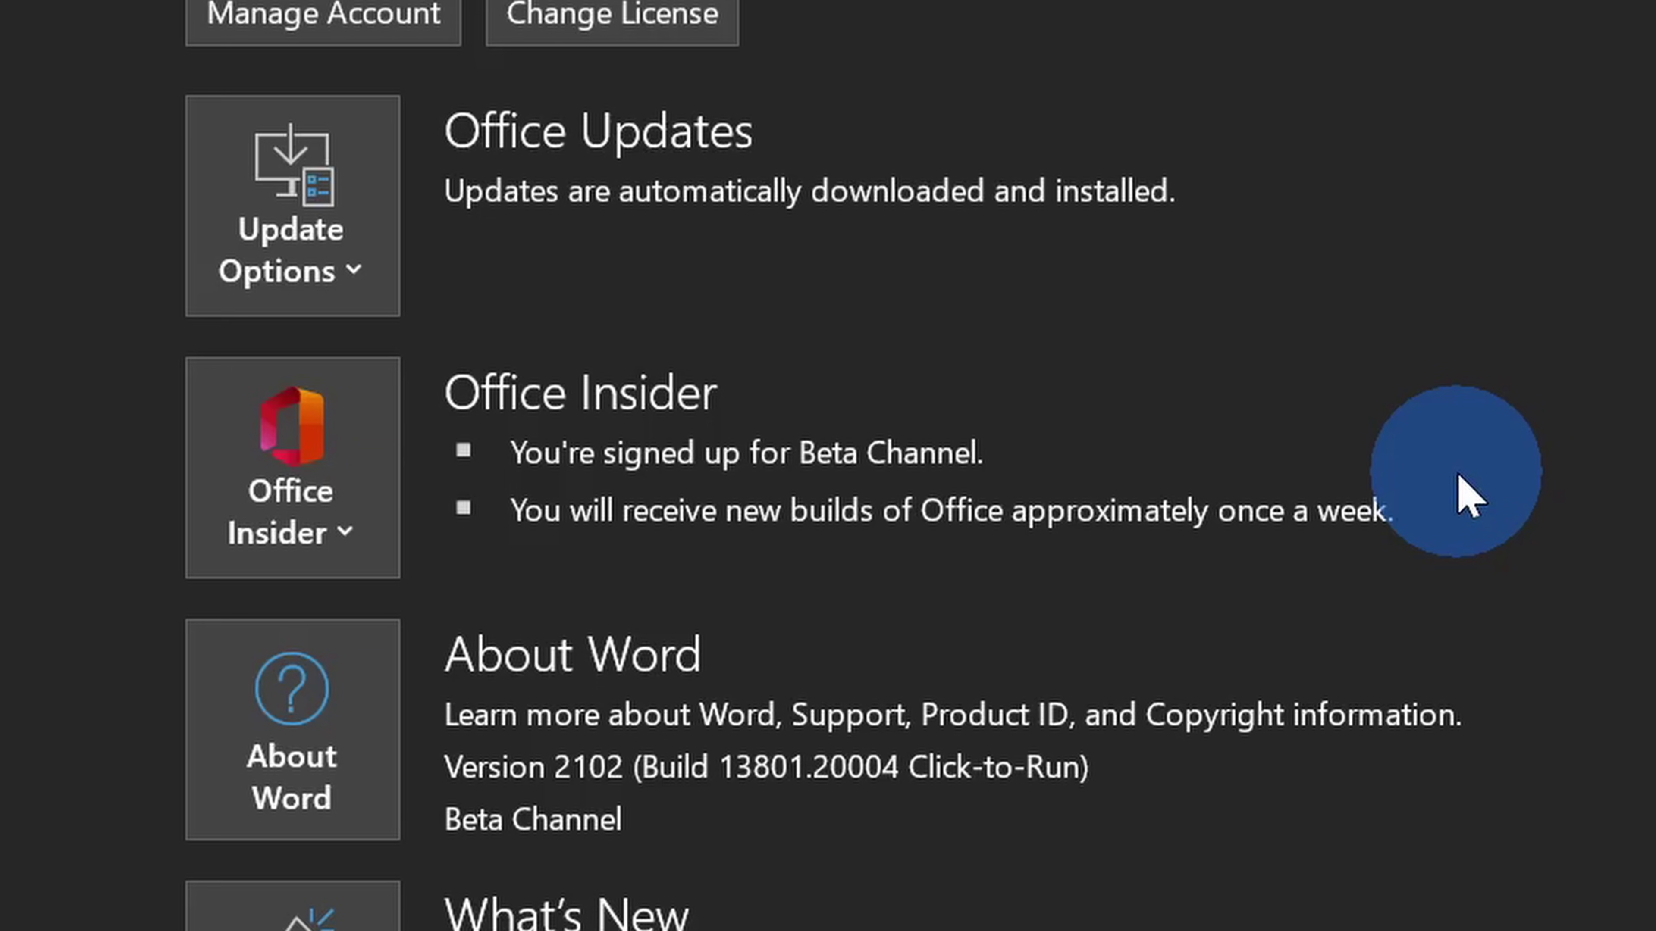
pyautogui.click(377, 516)
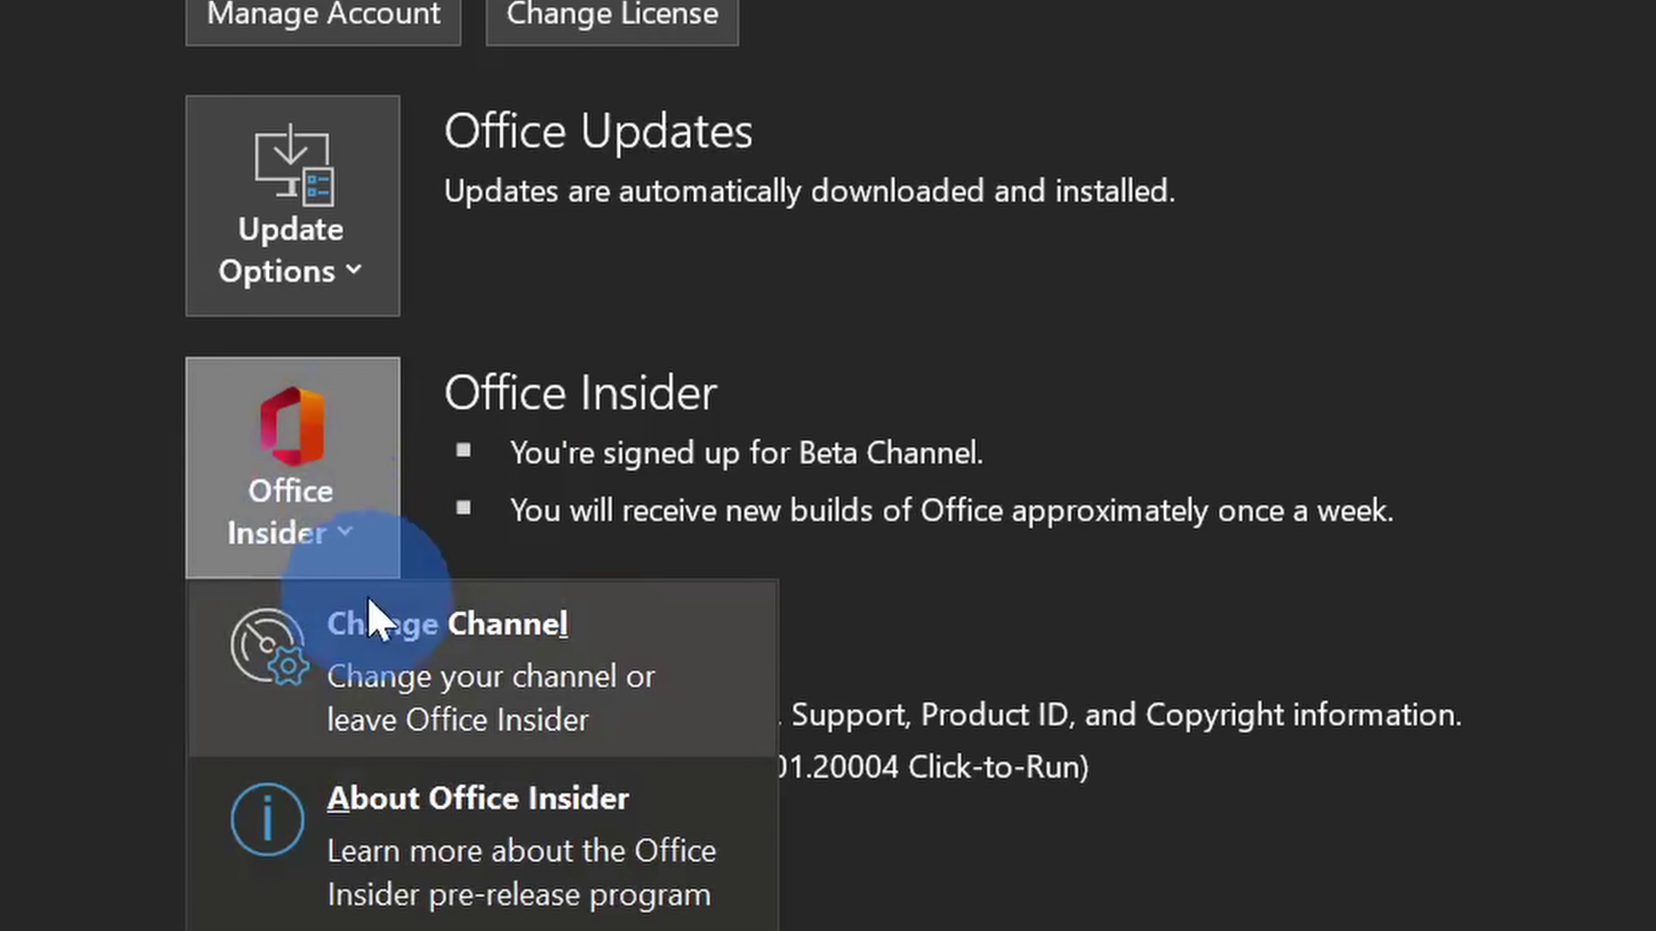
pyautogui.click(566, 684)
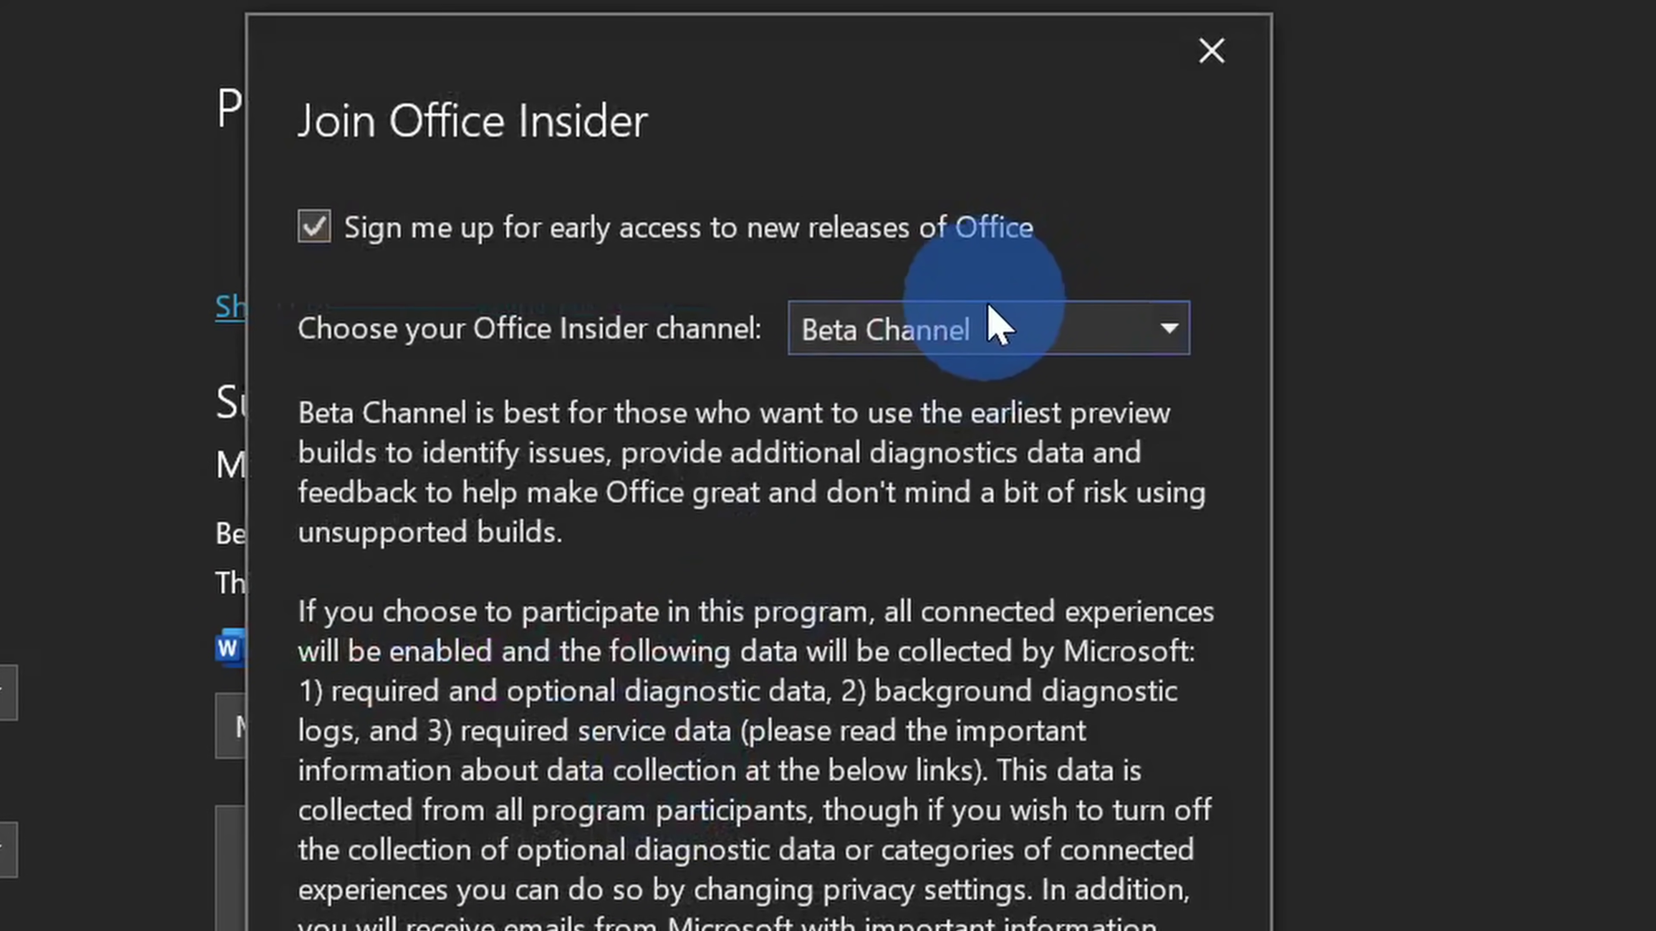
# Expand the Join Office Insider channel dropdown to show Current Channel (Preview) and Beta Channel.
pyautogui.click(999, 327)
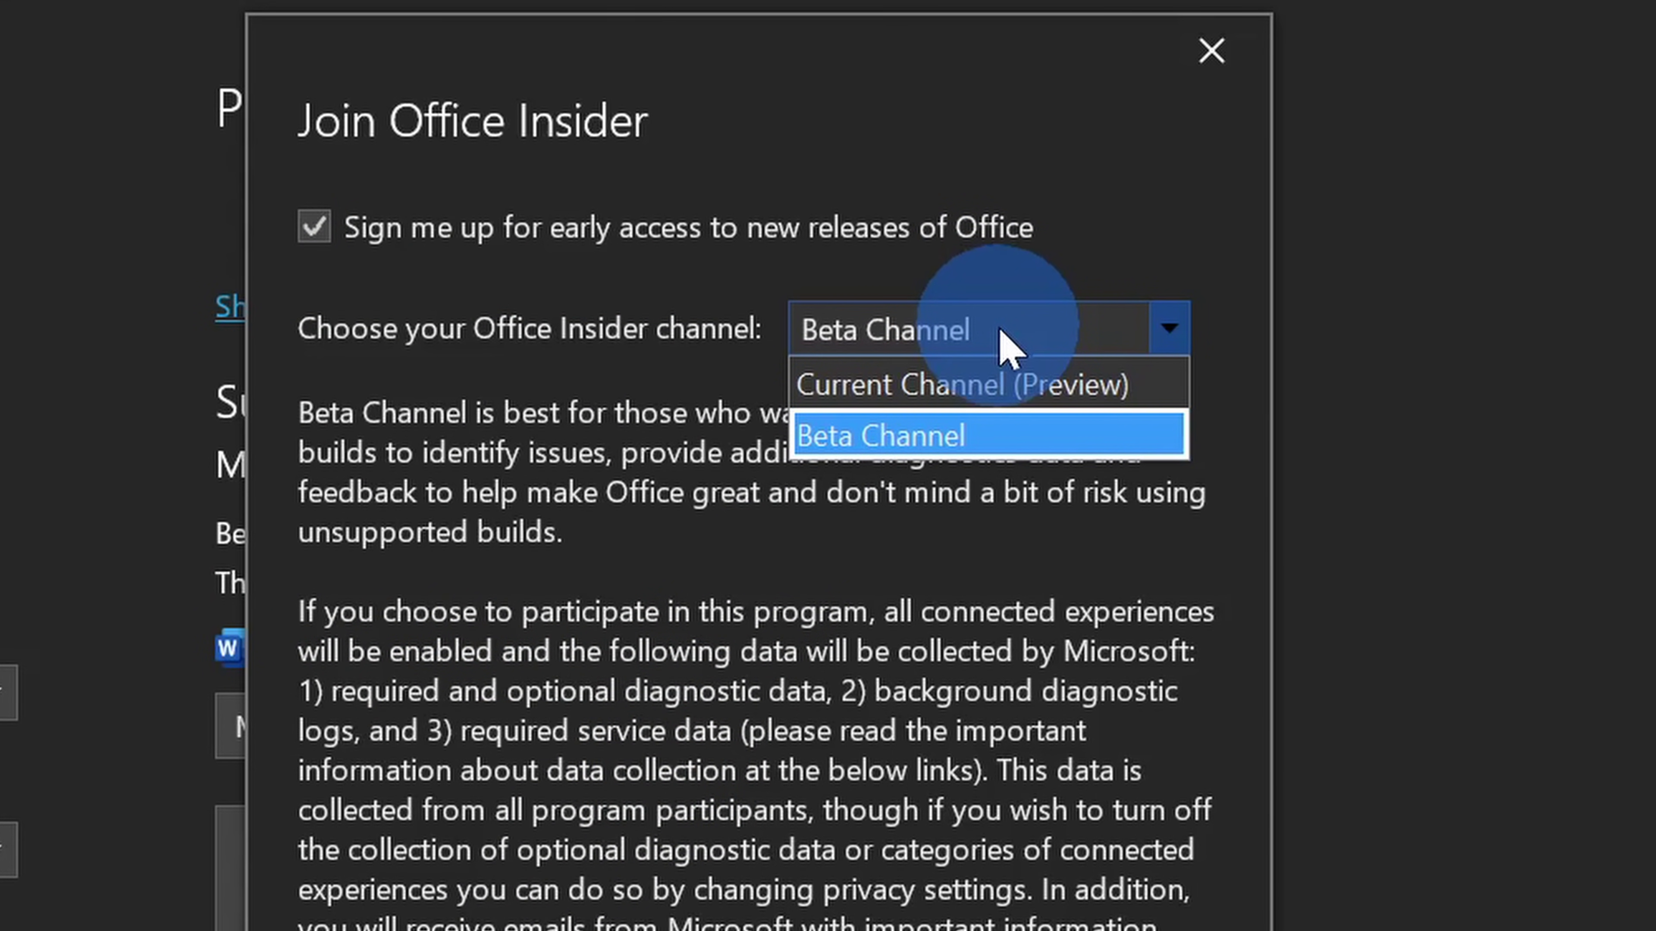